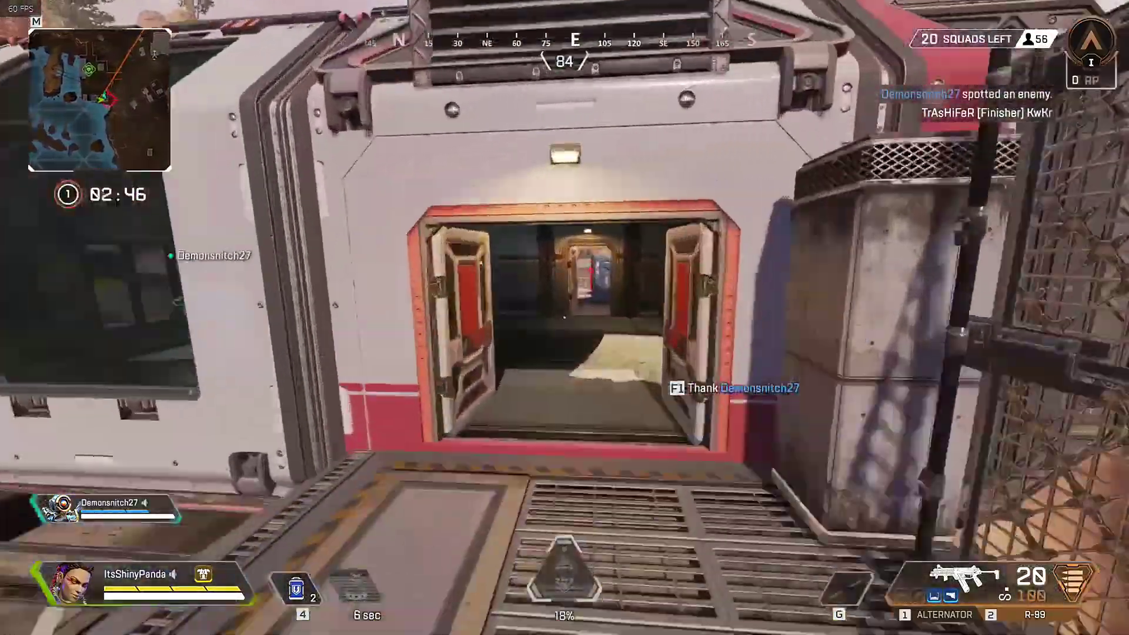
Open the Apex Legends inventory with Tab, then close it with Escape
{"action": "key", "text": "Tab"}
{"action": "key", "text": "Escape"}
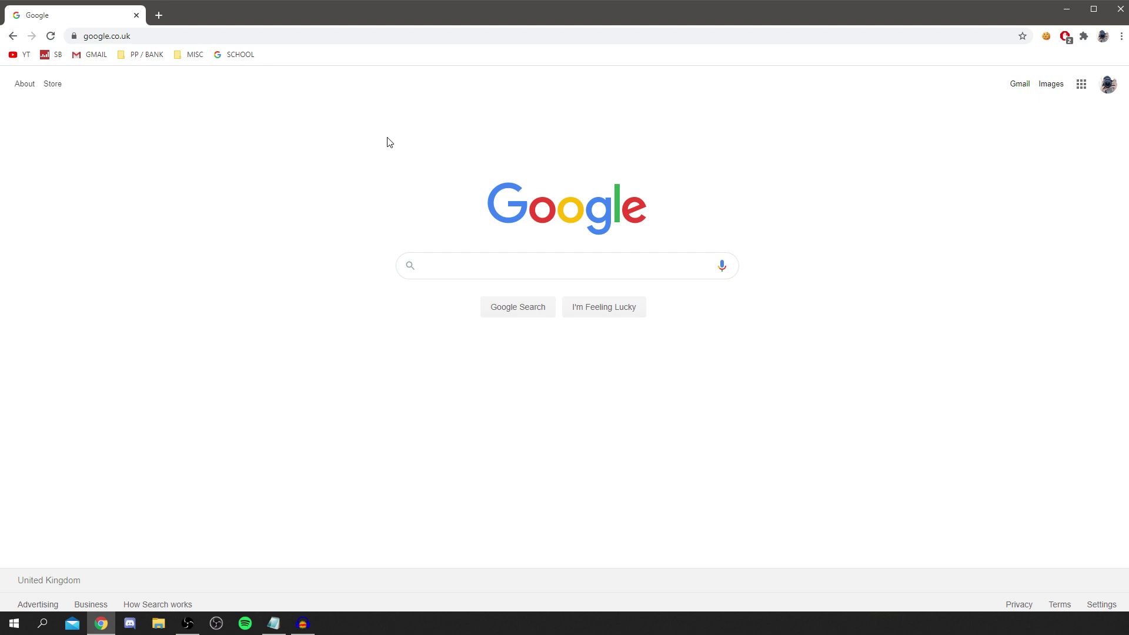
Run a Google search for 'origin'
{"action": "left_click", "coordinate": [445, 271]}
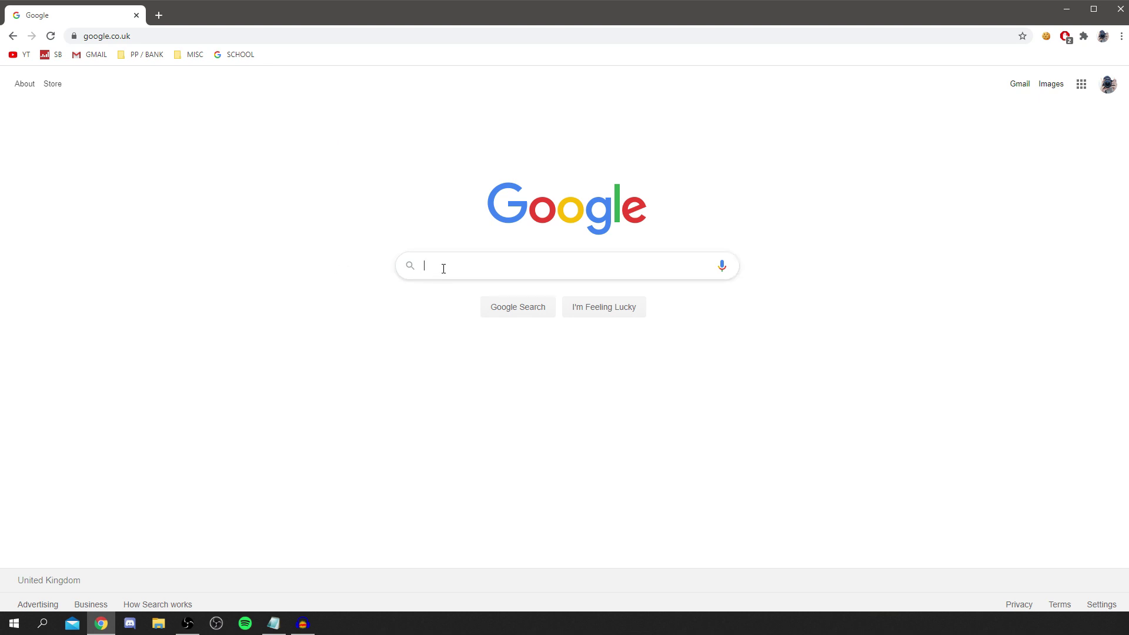
{"action": "type", "text": "origin"}
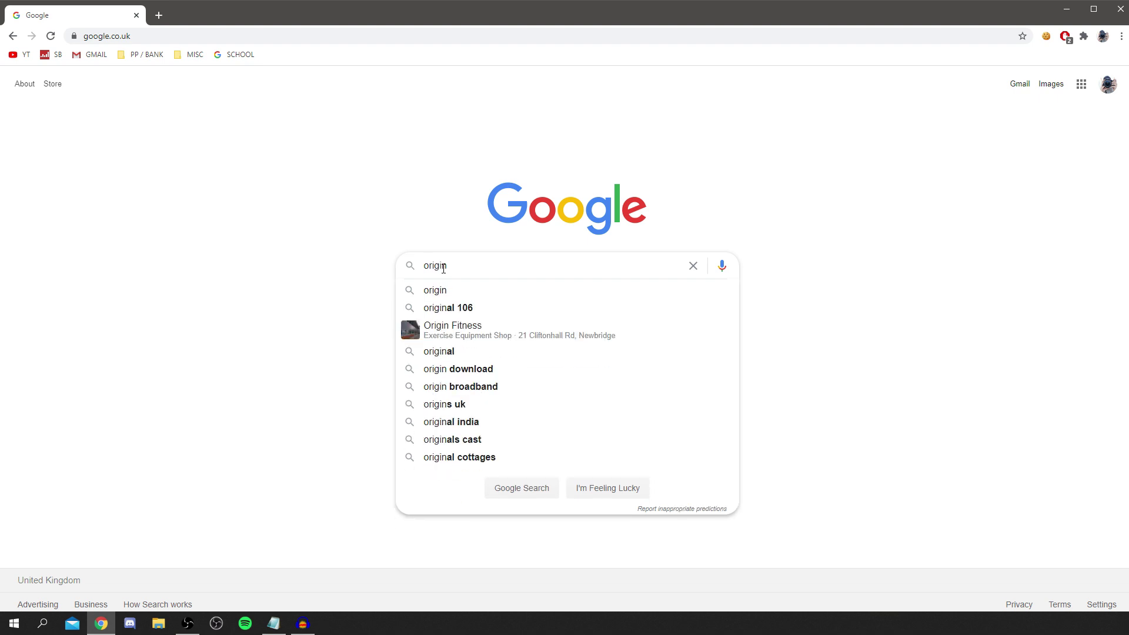
{"action": "key", "text": "Return"}
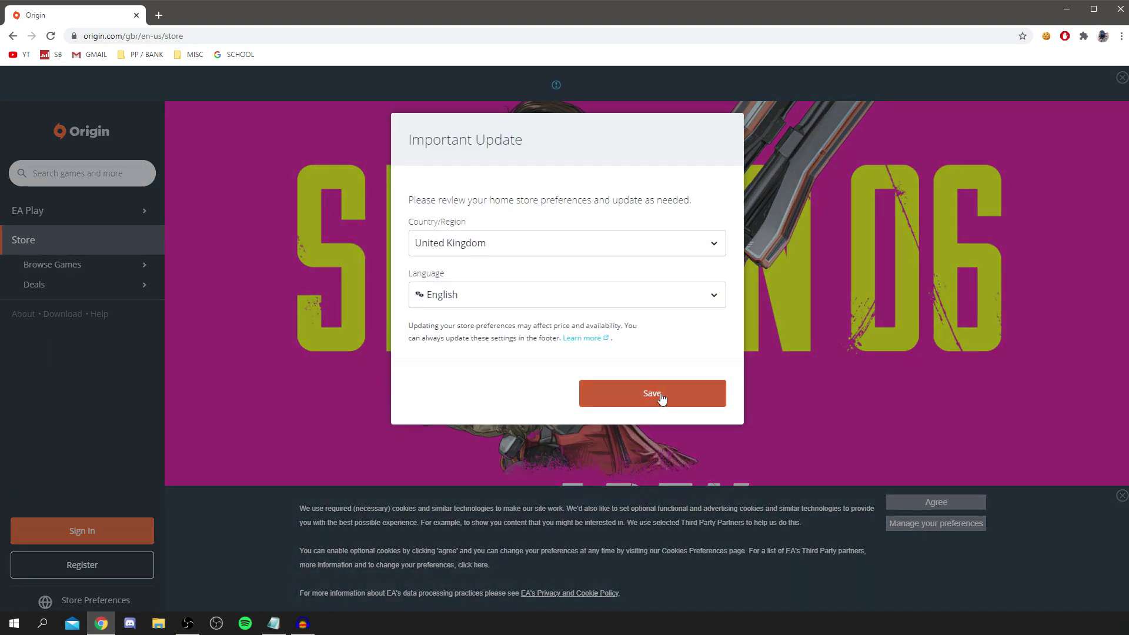
Save the United Kingdom and English store preferences and accept the site's cookies
{"action": "left_click", "coordinate": [662, 397]}
{"action": "left_click", "coordinate": [663, 279]}
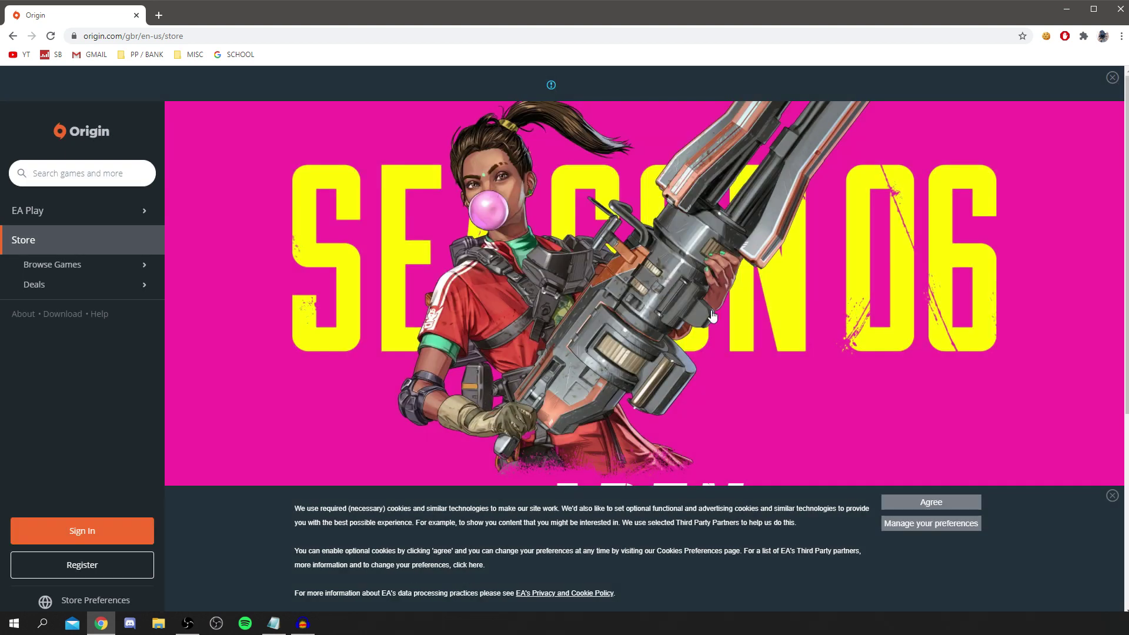
{"action": "left_click", "coordinate": [934, 502]}
Look through the Browse Games flyout, then start registering a new EA account
{"action": "mouse_move", "coordinate": [78, 266]}
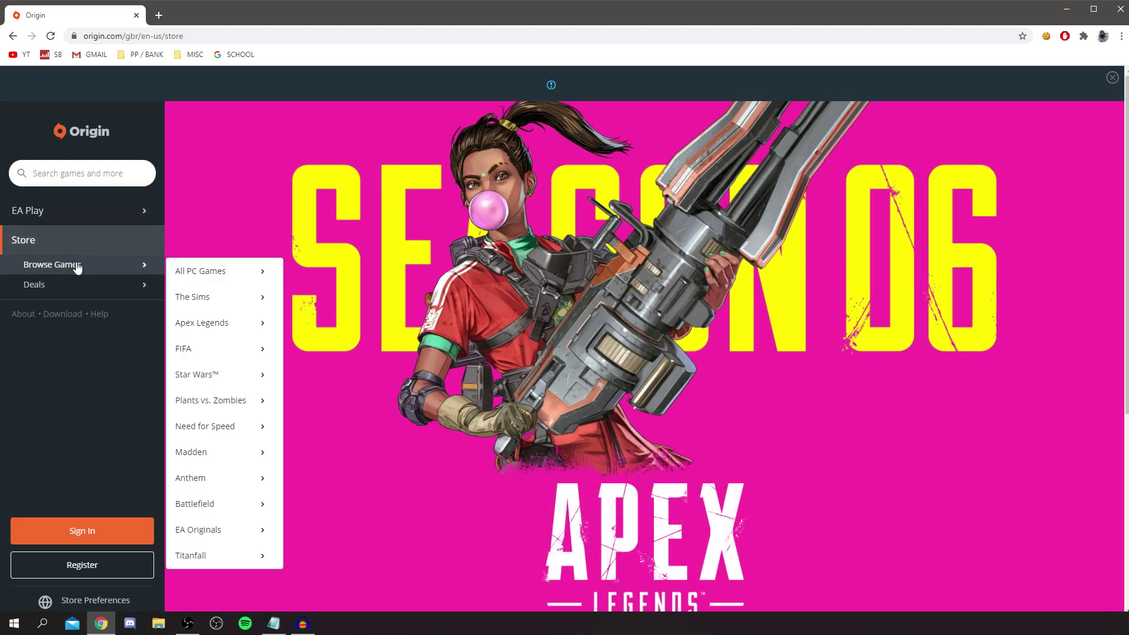
{"action": "mouse_move", "coordinate": [200, 274]}
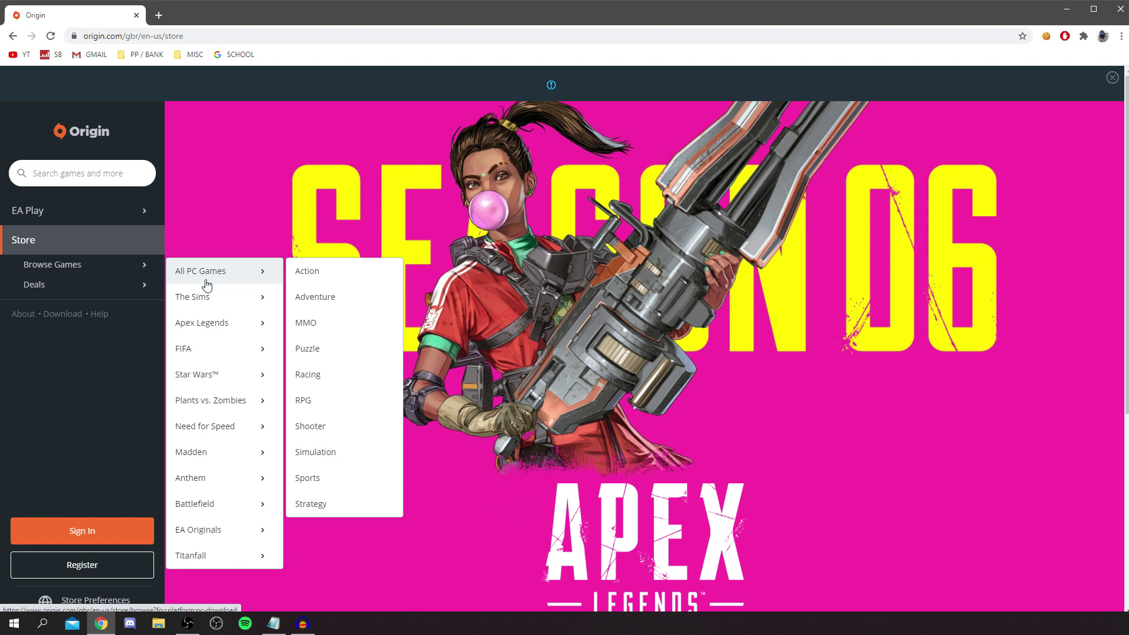
{"action": "mouse_move", "coordinate": [214, 398]}
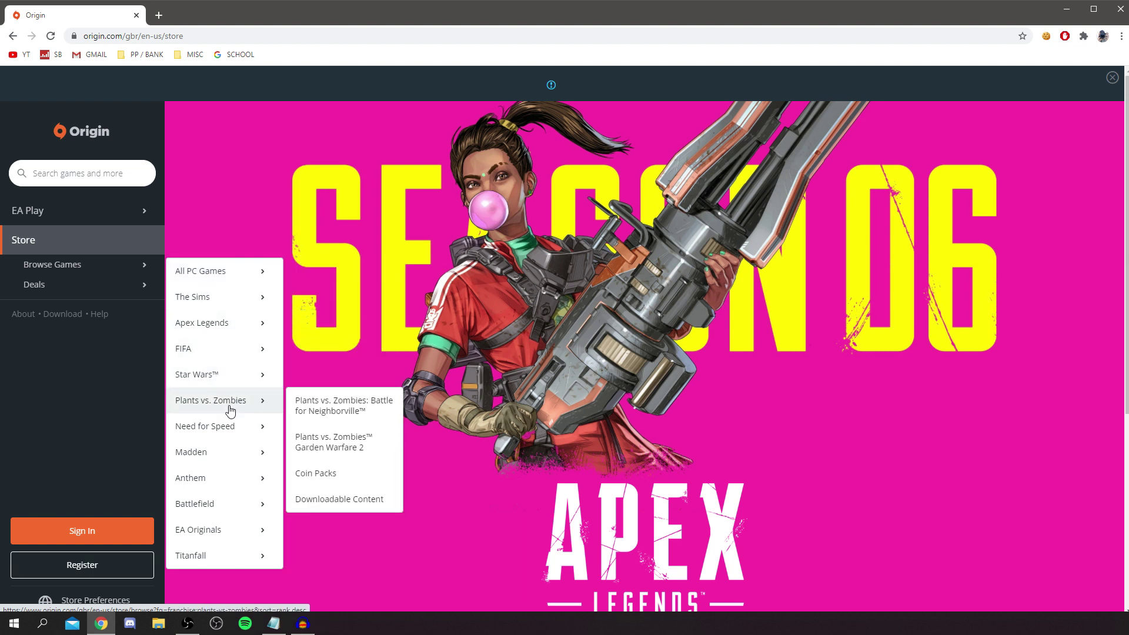
{"action": "mouse_move", "coordinate": [227, 306]}
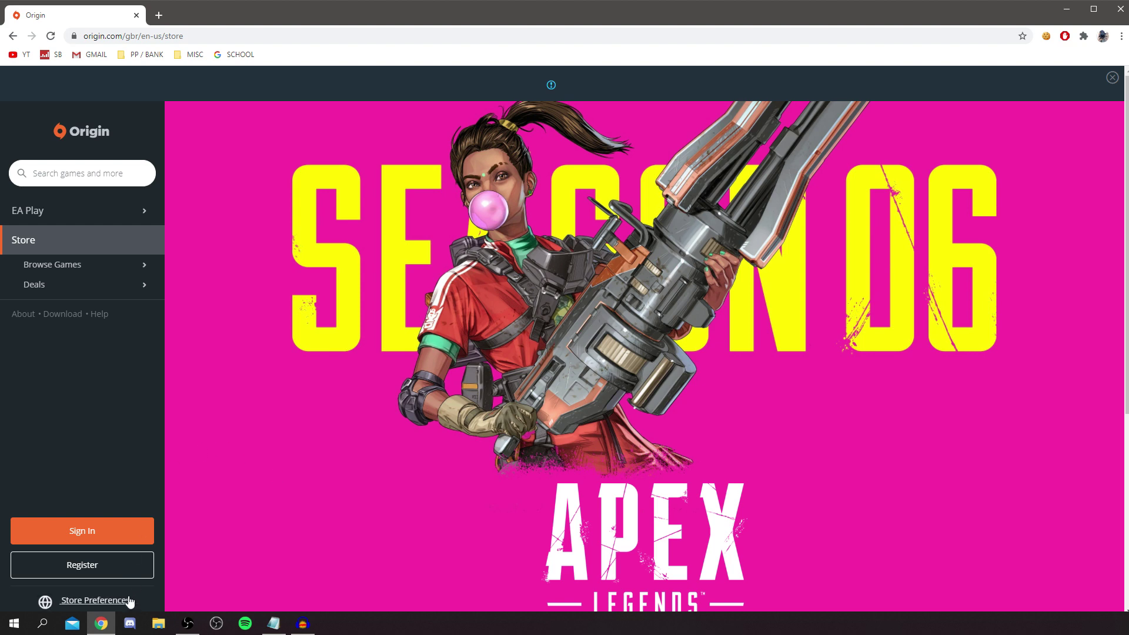
{"action": "left_click", "coordinate": [88, 565]}
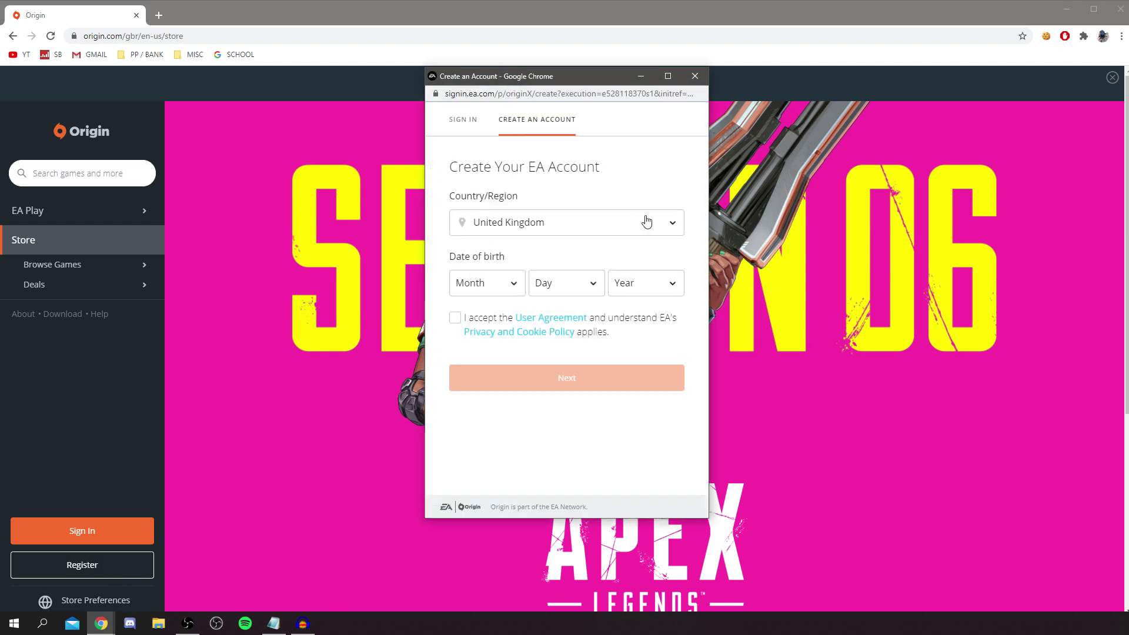
Accept the user agreement and set the birth date to 25 September 2002
{"action": "left_click", "coordinate": [455, 318]}
{"action": "left_click", "coordinate": [480, 285]}
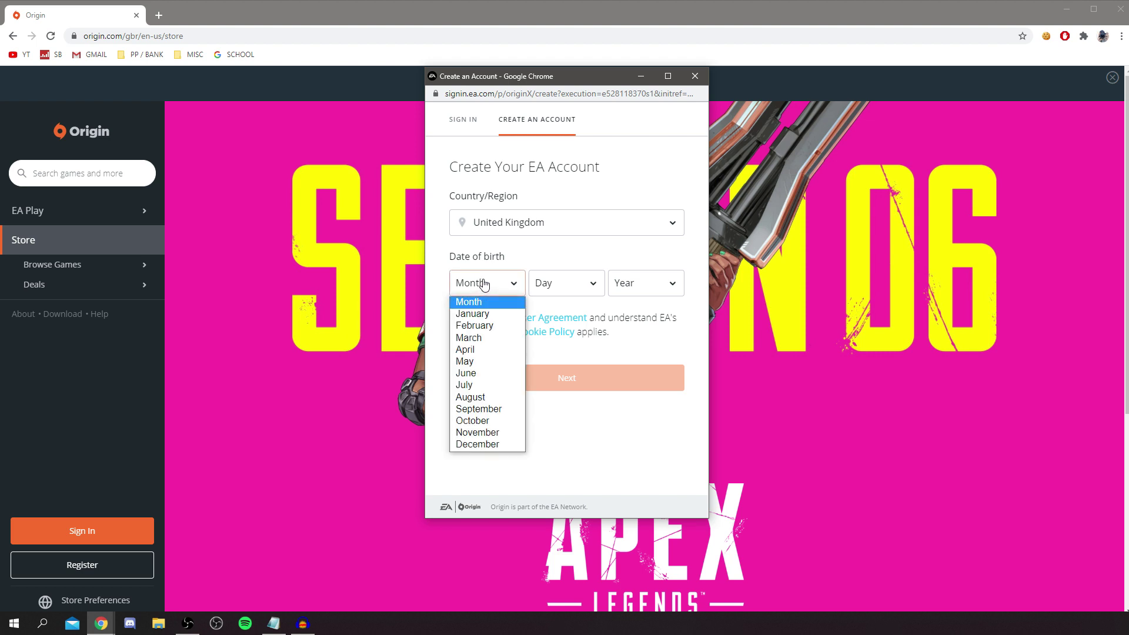
{"action": "left_click", "coordinate": [508, 409]}
{"action": "left_click", "coordinate": [547, 283]}
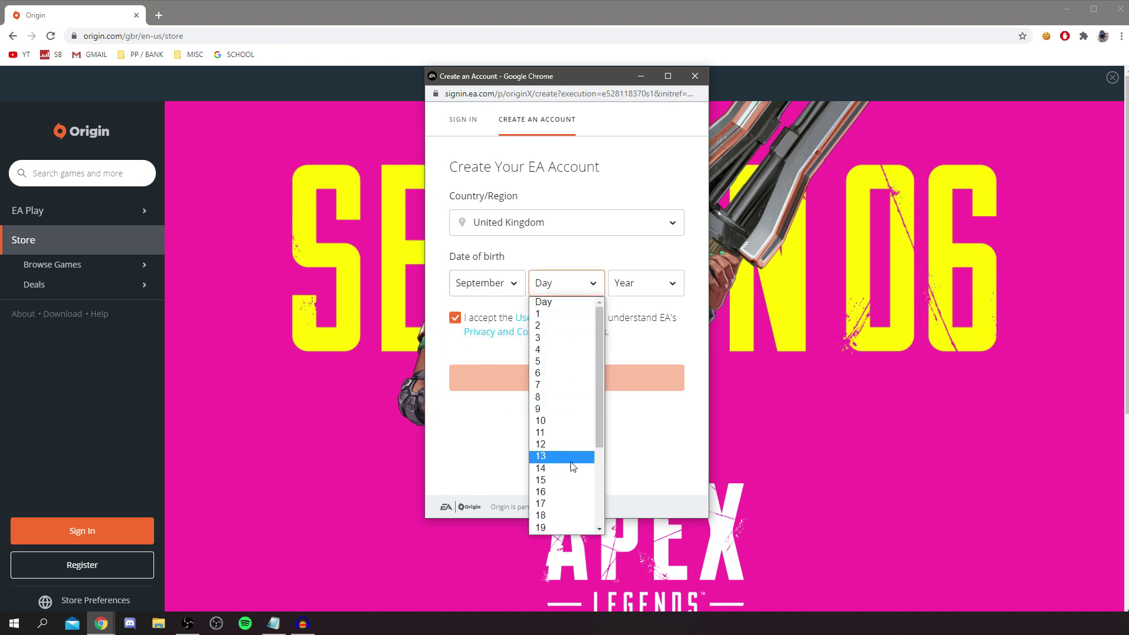
{"action": "scroll", "coordinate": [567, 468], "scroll_direction": "down", "scroll_amount": 3}
{"action": "left_click", "coordinate": [561, 469]}
{"action": "left_click", "coordinate": [645, 283]}
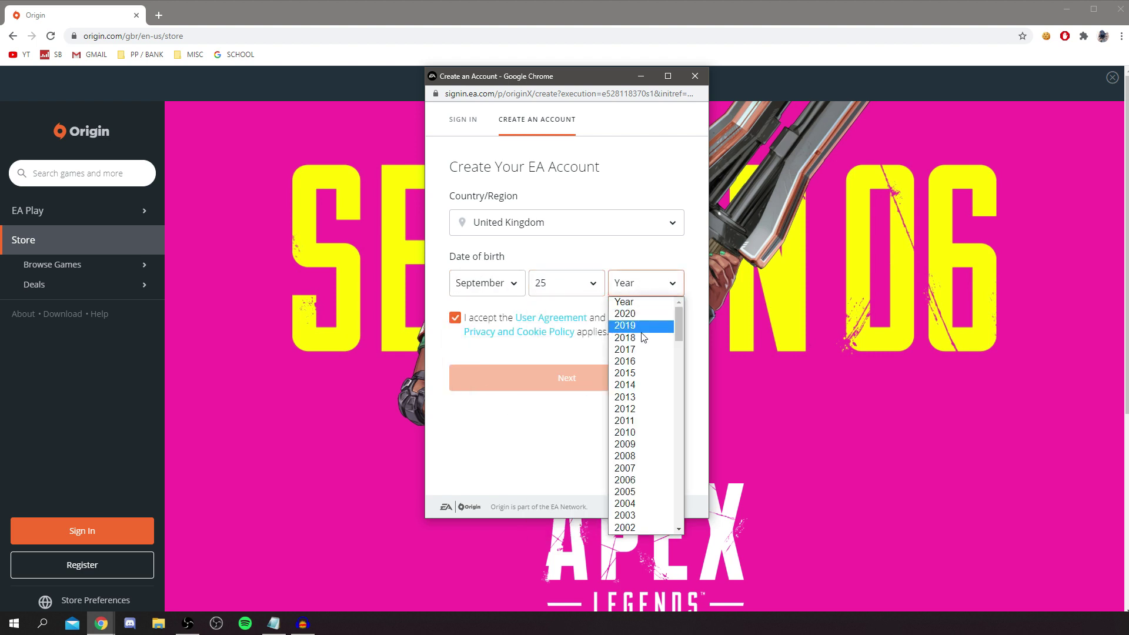
{"action": "scroll", "coordinate": [647, 476], "scroll_direction": "down", "scroll_amount": 3}
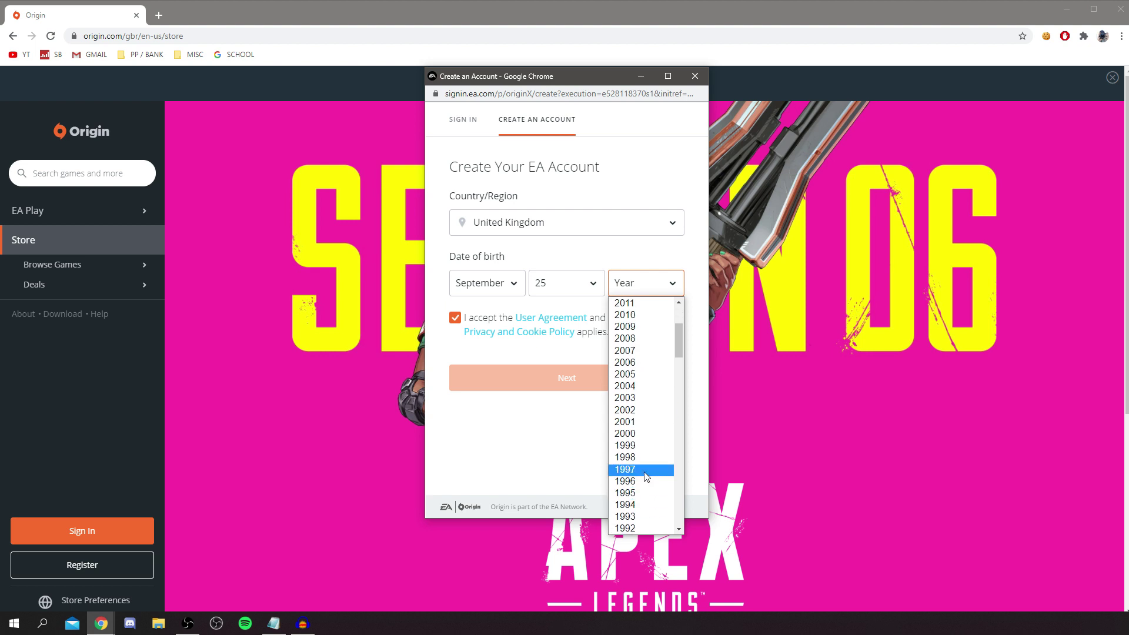
{"action": "left_click", "coordinate": [635, 410]}
{"action": "left_click", "coordinate": [506, 375]}
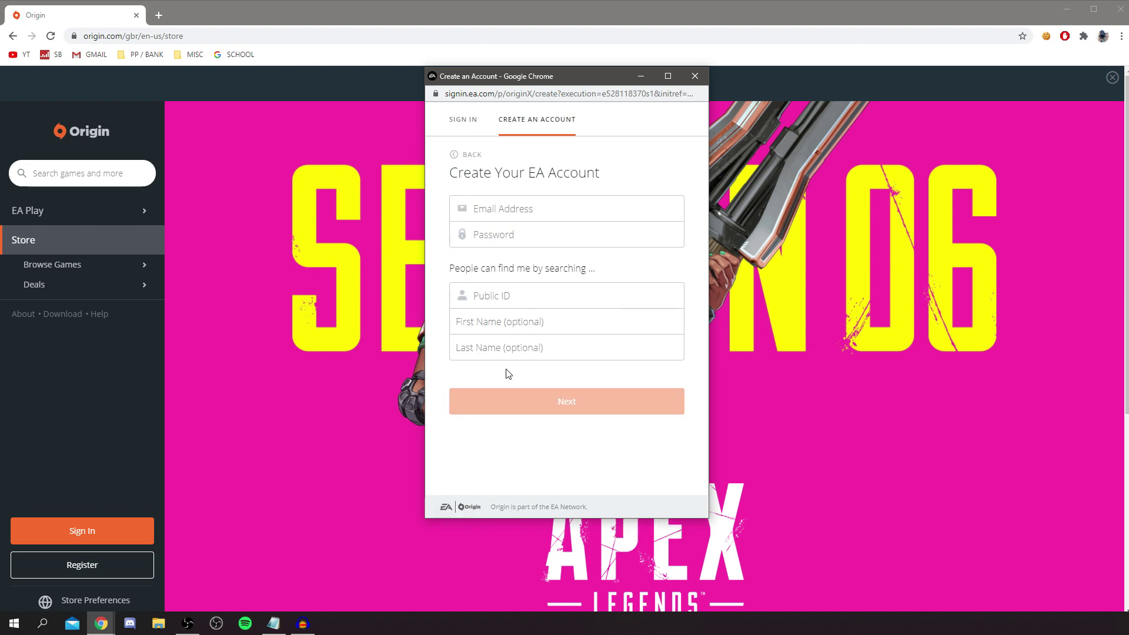
Fill in the account e-mail, password and Public ID, then create the EA account
{"action": "left_click", "coordinate": [545, 290]}
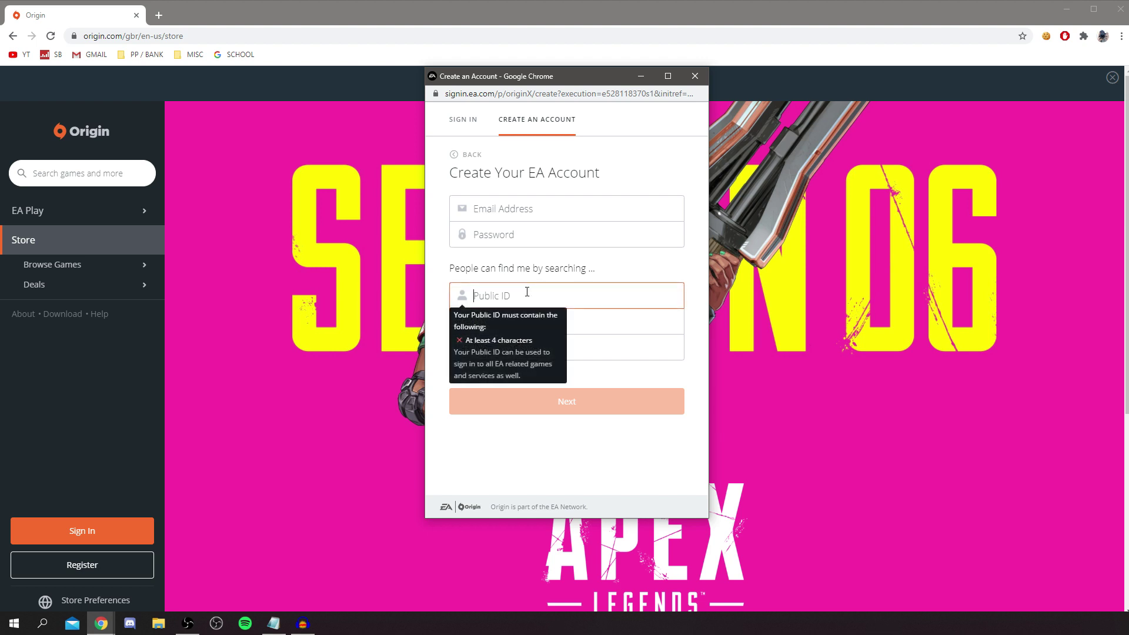
{"action": "left_click", "coordinate": [568, 203]}
{"action": "left_click", "coordinate": [585, 234]}
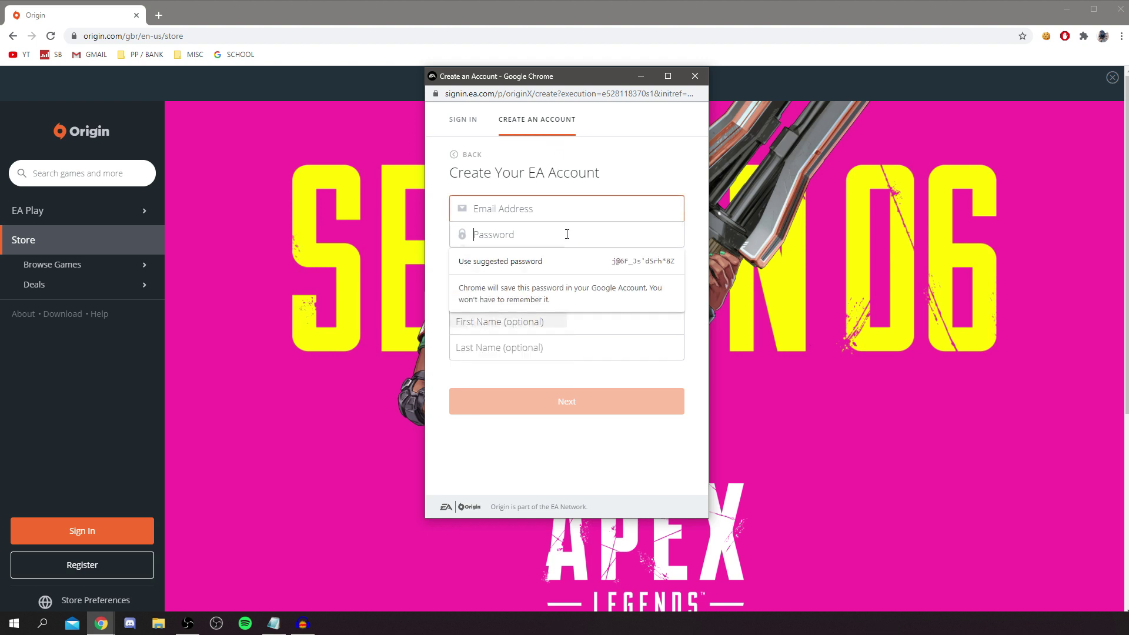
{"action": "left_click", "coordinate": [567, 347]}
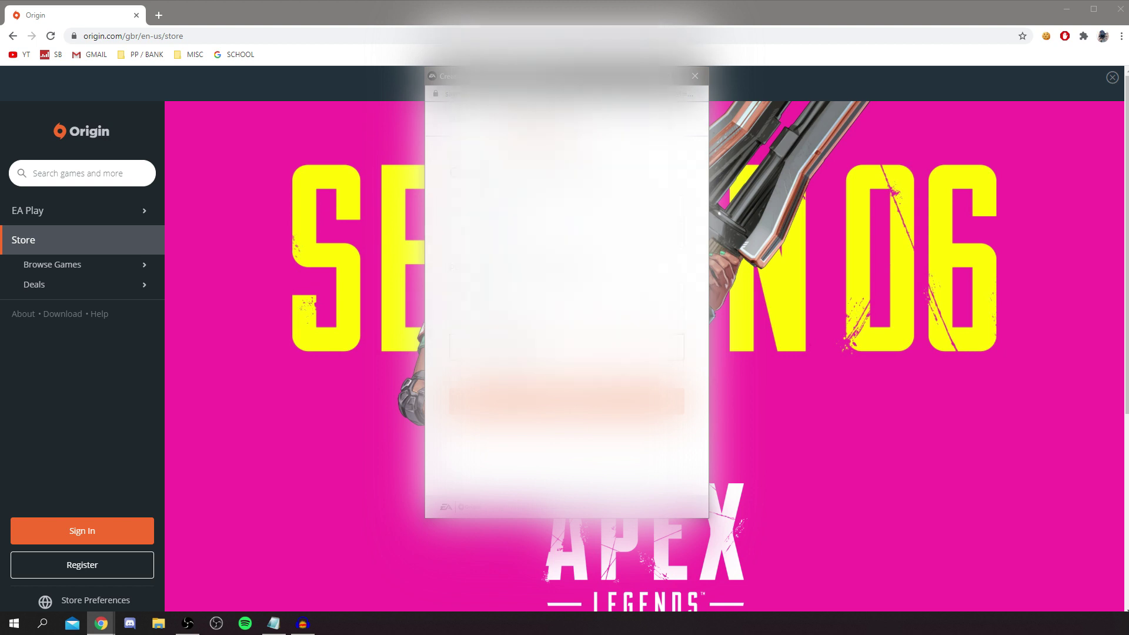
{"action": "scroll", "coordinate": [566, 294], "scroll_direction": "down", "scroll_amount": 1}
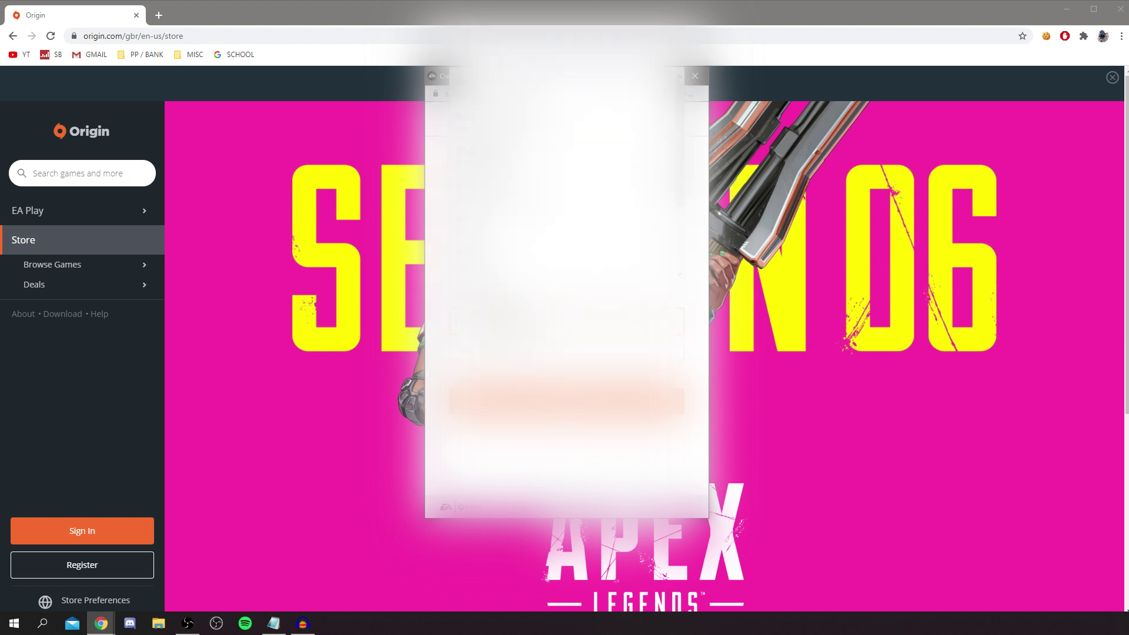
{"action": "left_click", "coordinate": [554, 408]}
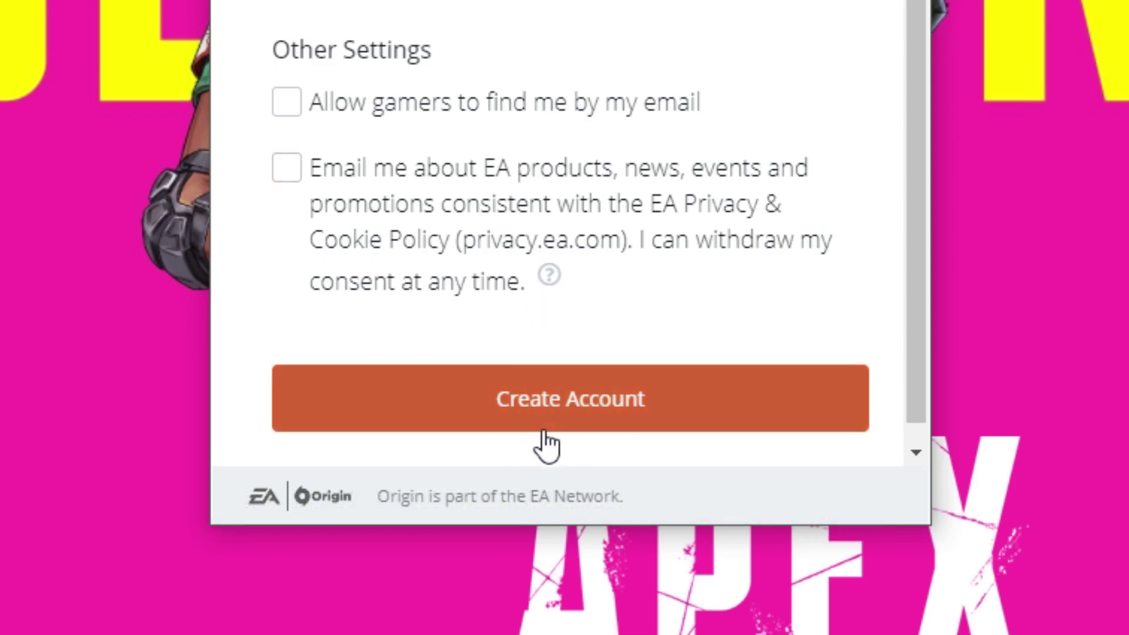
{"action": "left_click", "coordinate": [578, 397]}
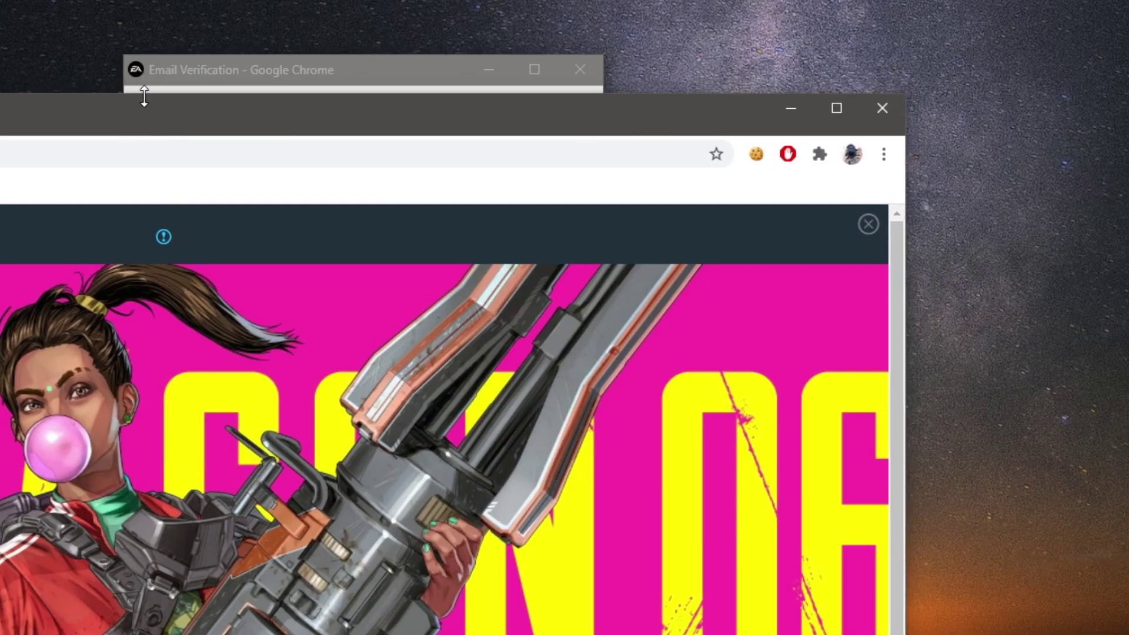
Bring up and maximize the Email Verification popup, then verify the account with the emailed code
{"action": "left_click_drag", "start_coordinate": [240, 73], "coordinate": [226, 115]}
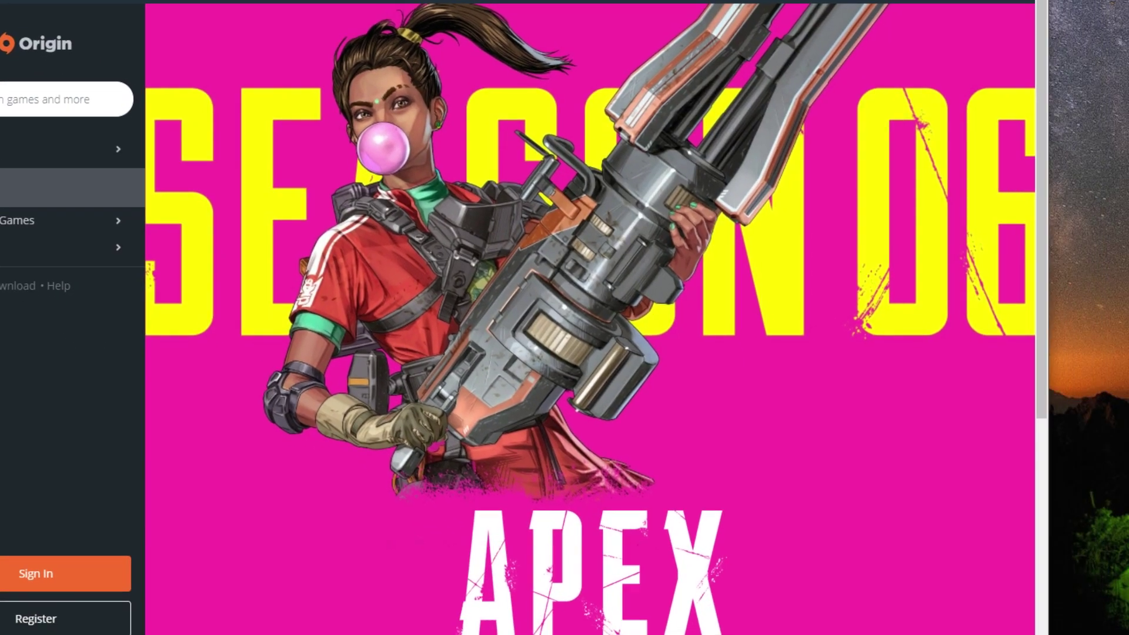
{"action": "scroll", "coordinate": [1052, 420], "scroll_direction": "down", "scroll_amount": 7}
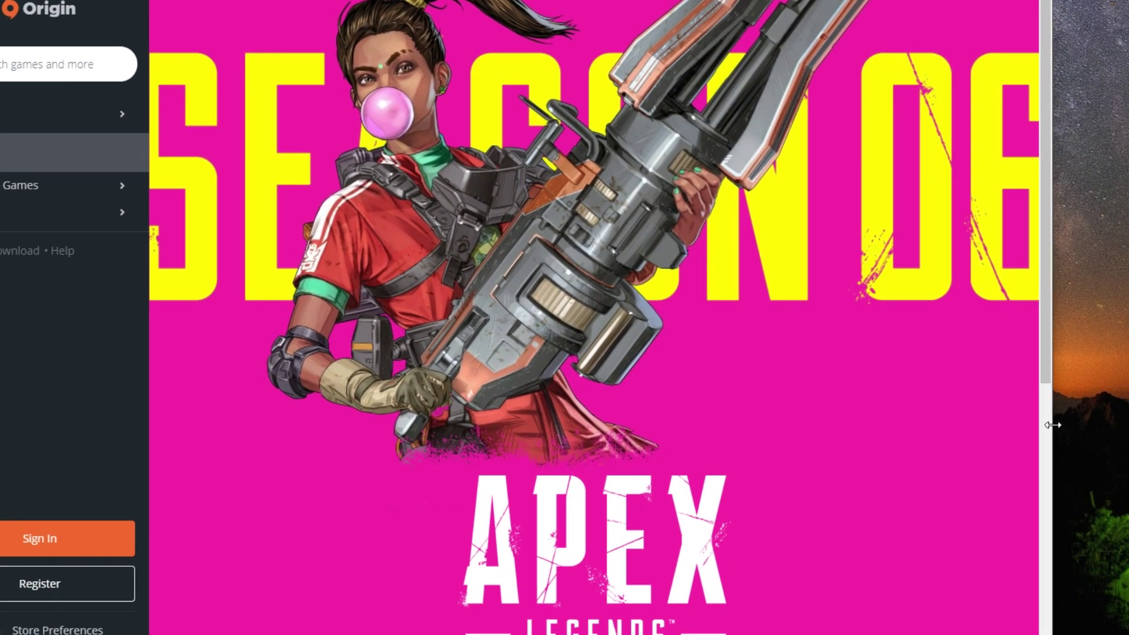
{"action": "left_click_drag", "start_coordinate": [1058, 448], "coordinate": [1128, 447]}
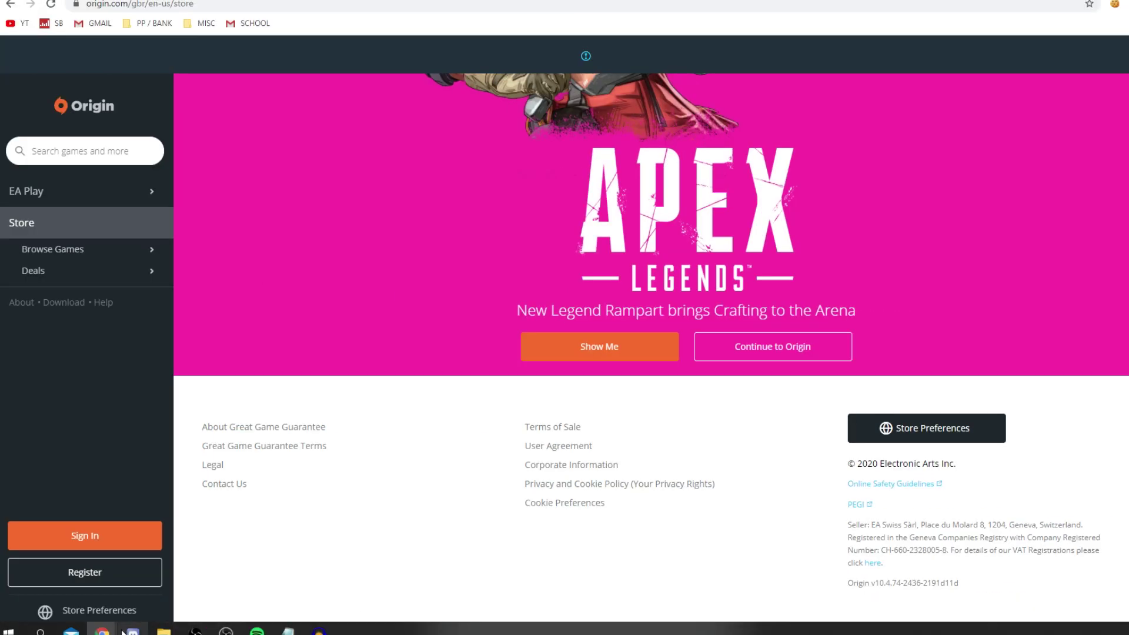
{"action": "mouse_move", "coordinate": [102, 628]}
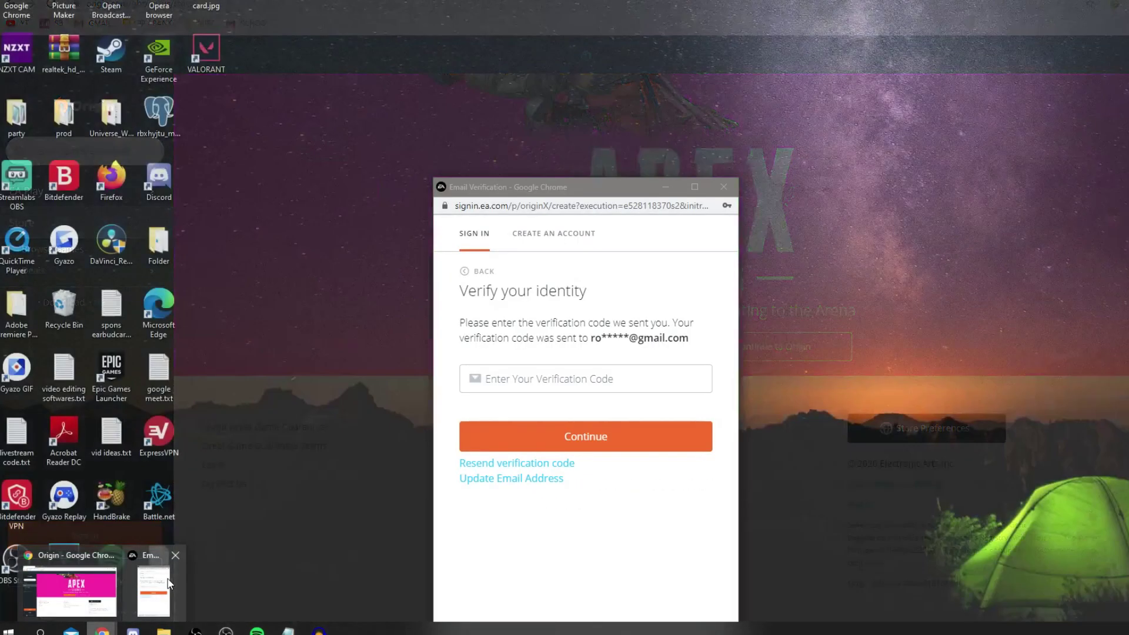
{"action": "left_click", "coordinate": [167, 584]}
{"action": "left_click_drag", "start_coordinate": [579, 182], "coordinate": [607, 45]}
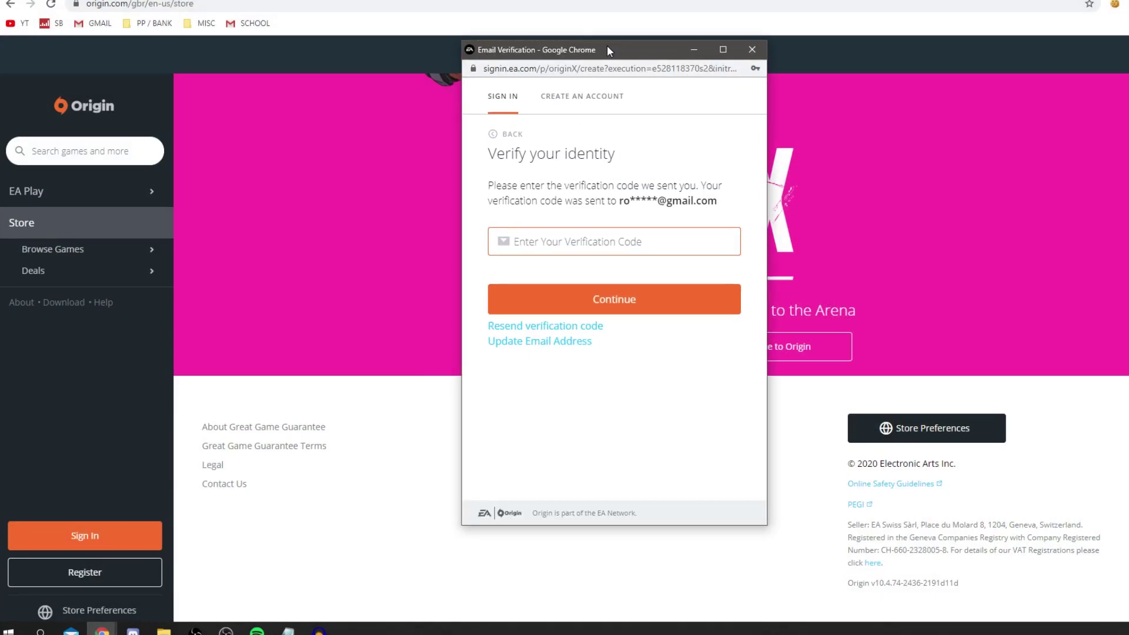
{"action": "double_click", "coordinate": [607, 45]}
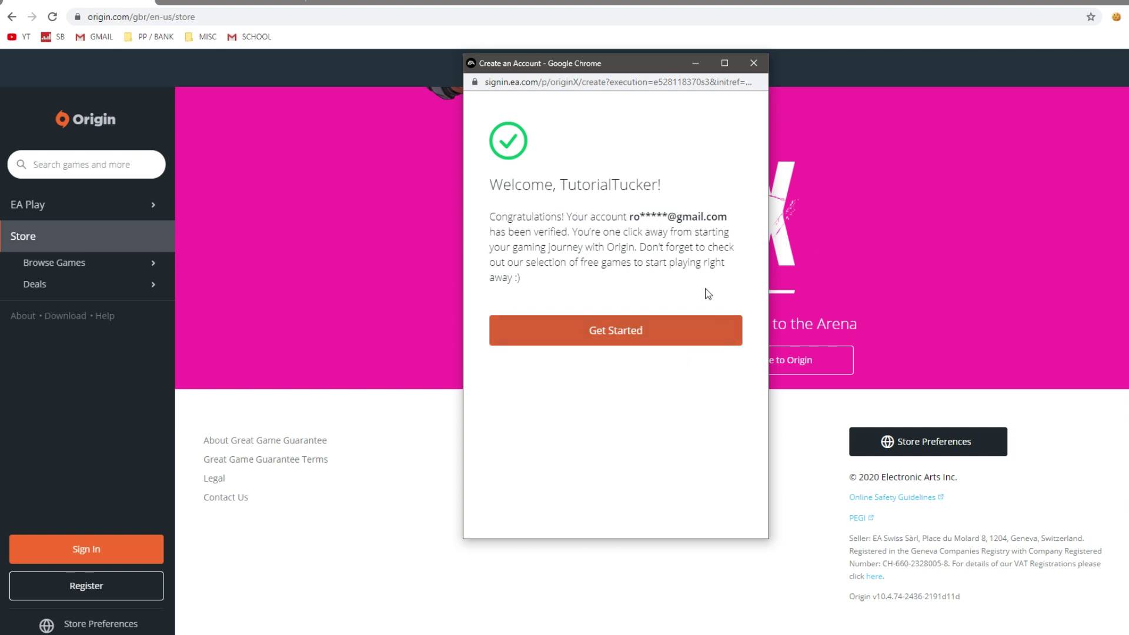
{"action": "left_click", "coordinate": [601, 323]}
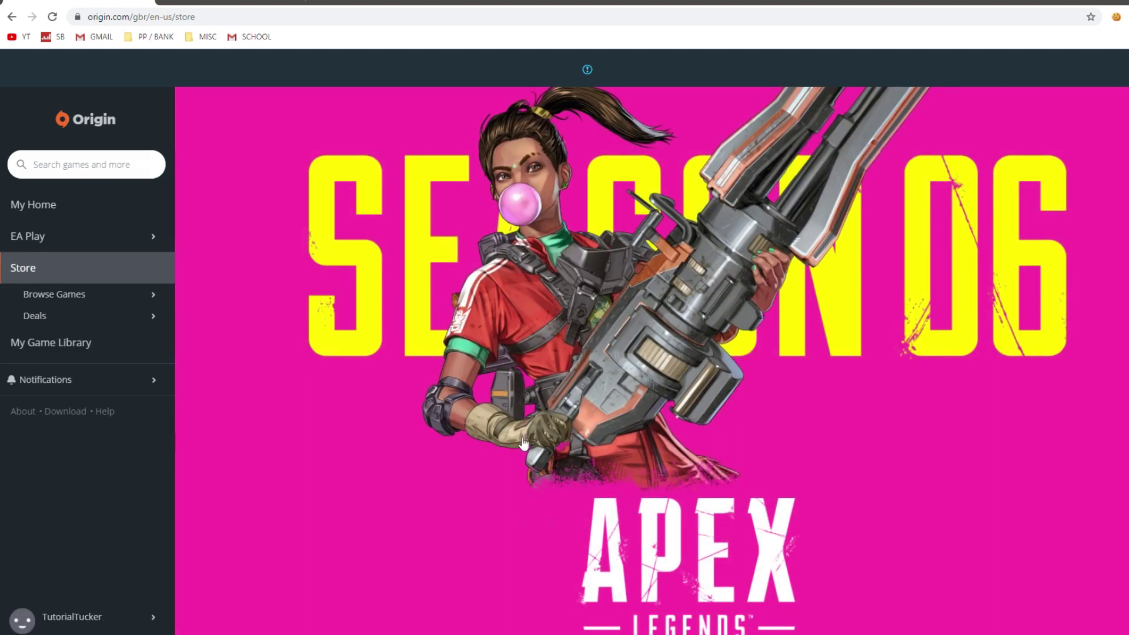
Look through the account menu, the all-games page and the notifications
{"action": "left_click", "coordinate": [106, 614]}
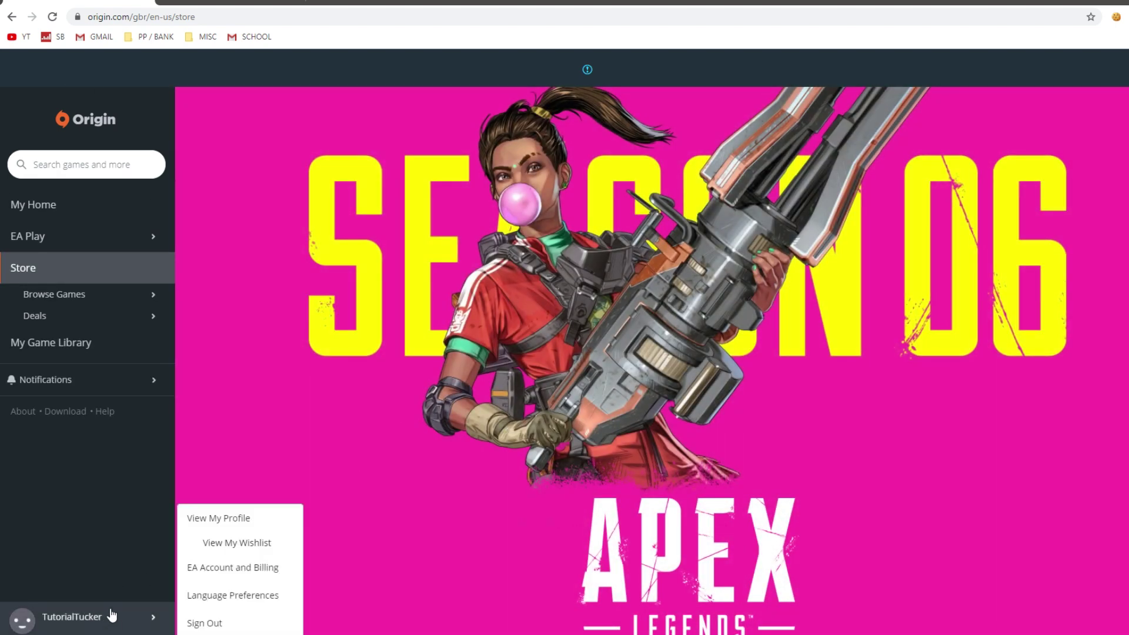
{"action": "left_click", "coordinate": [54, 294]}
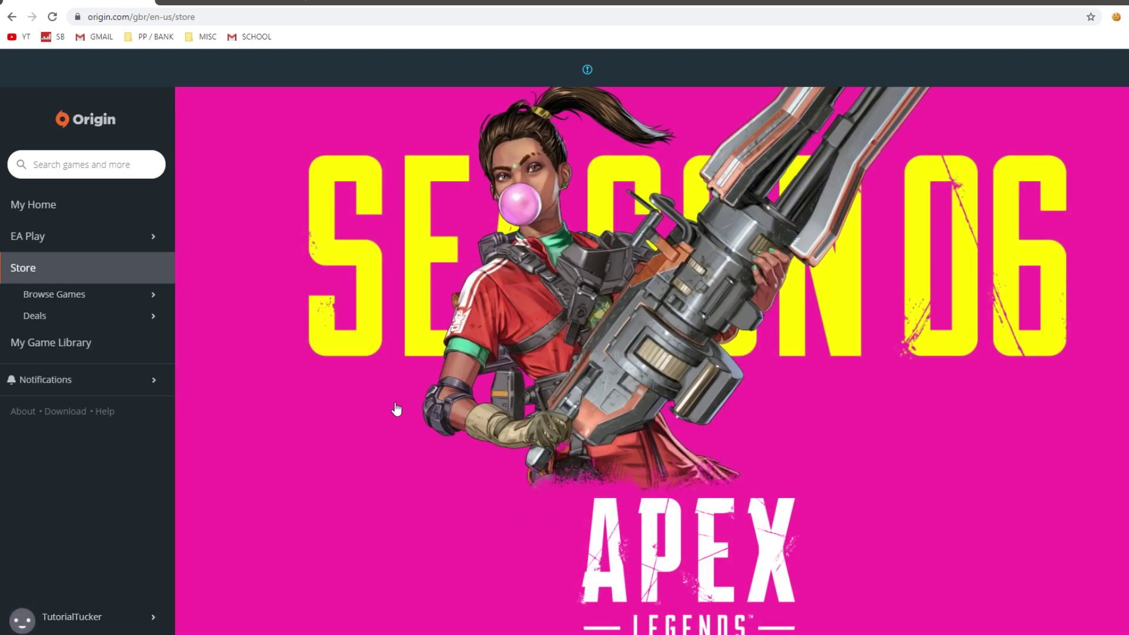
{"action": "scroll", "coordinate": [481, 238], "scroll_direction": "down", "scroll_amount": 2}
{"action": "scroll", "coordinate": [480, 238], "scroll_direction": "down", "scroll_amount": 12}
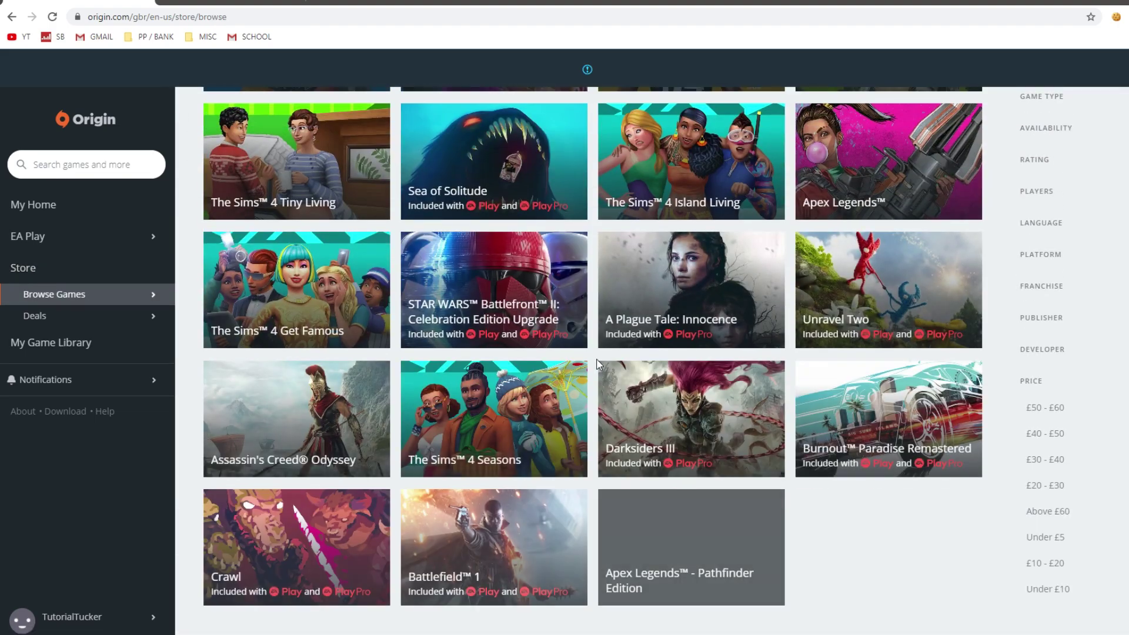
{"action": "scroll", "coordinate": [597, 363], "scroll_direction": "up", "scroll_amount": 15}
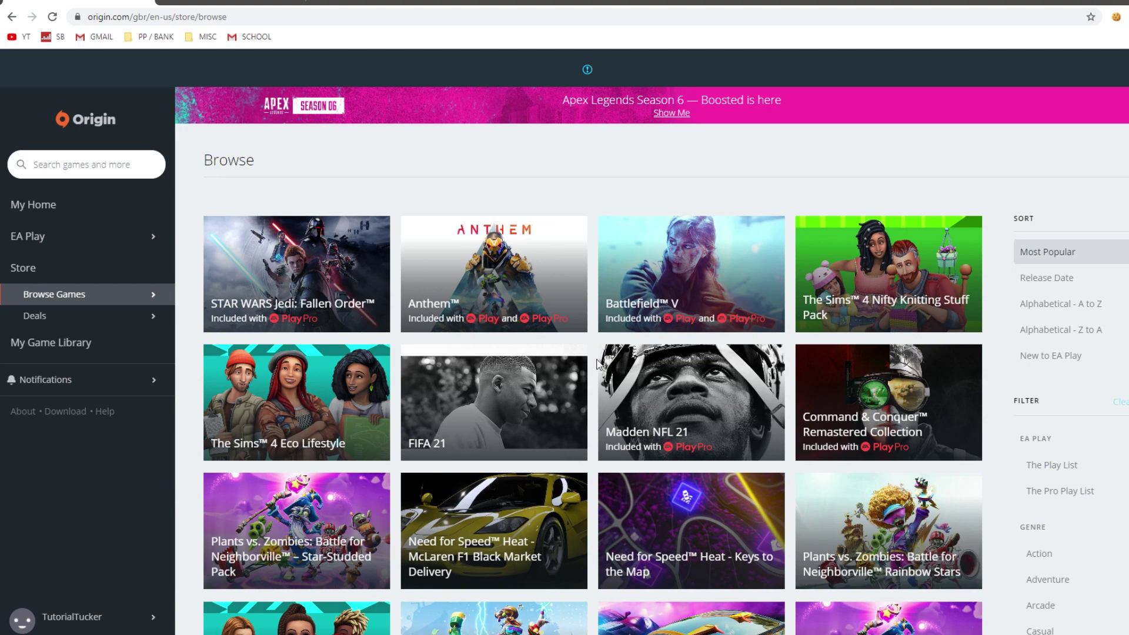
{"action": "left_click", "coordinate": [64, 392]}
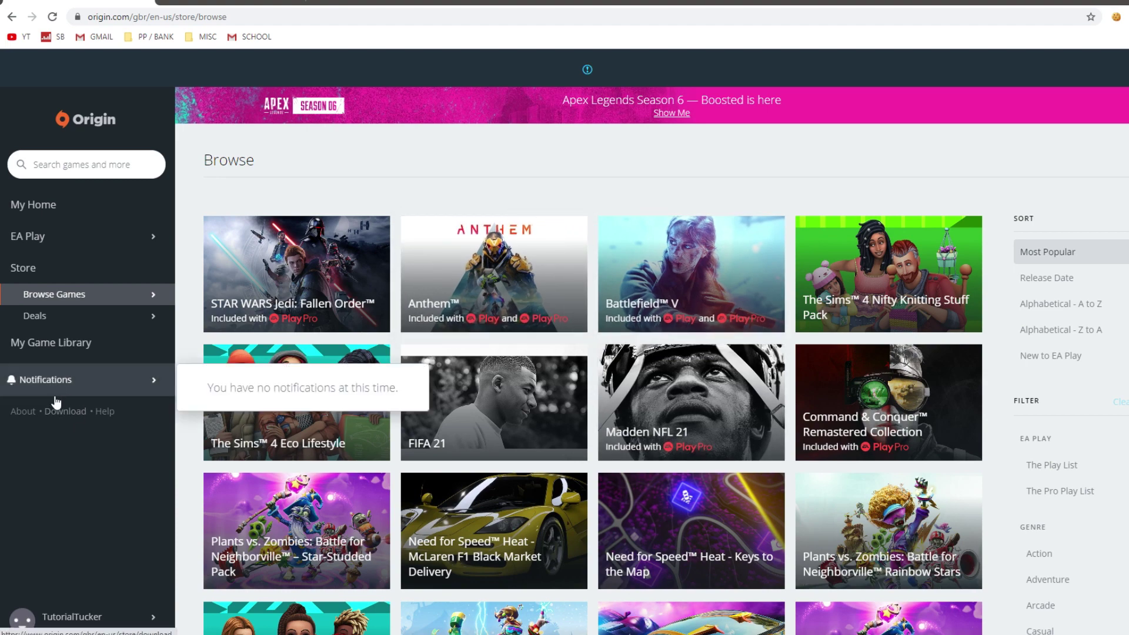
Download the Windows installer OriginThinSetup.exe from the Origin client download page
{"action": "left_click", "coordinate": [63, 412]}
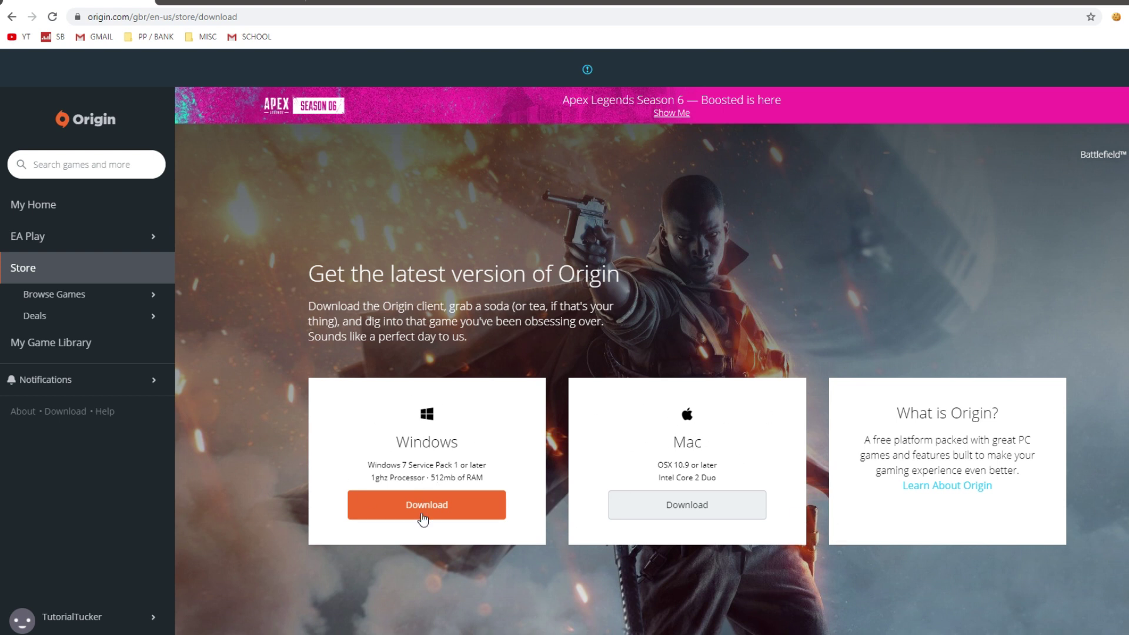
{"action": "left_click", "coordinate": [459, 505]}
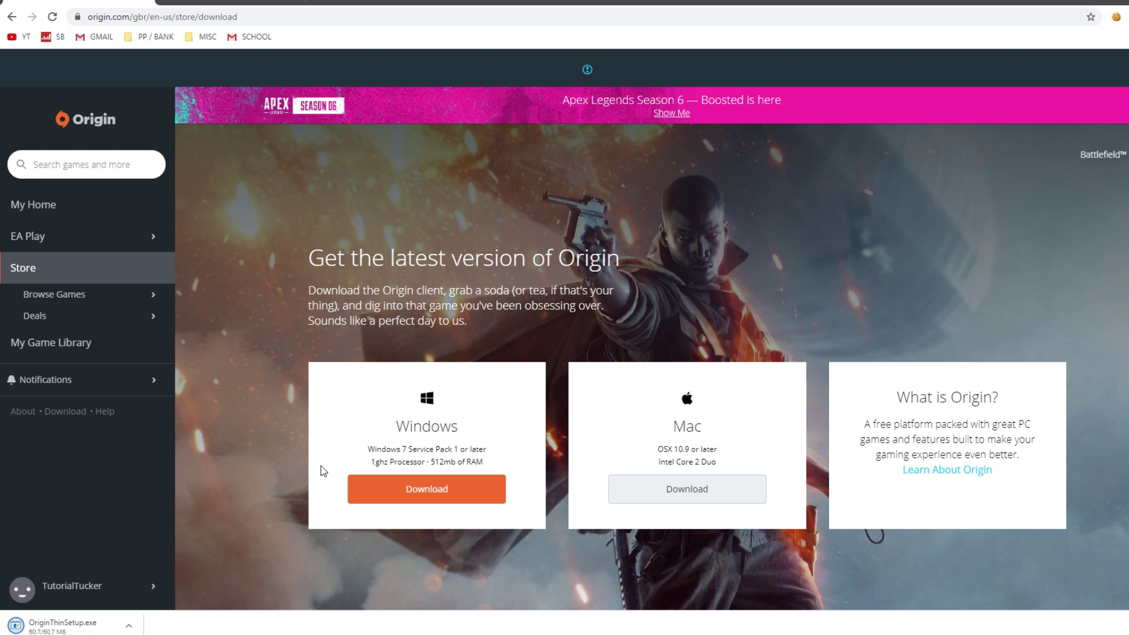
{"action": "mouse_move", "coordinate": [114, 610]}
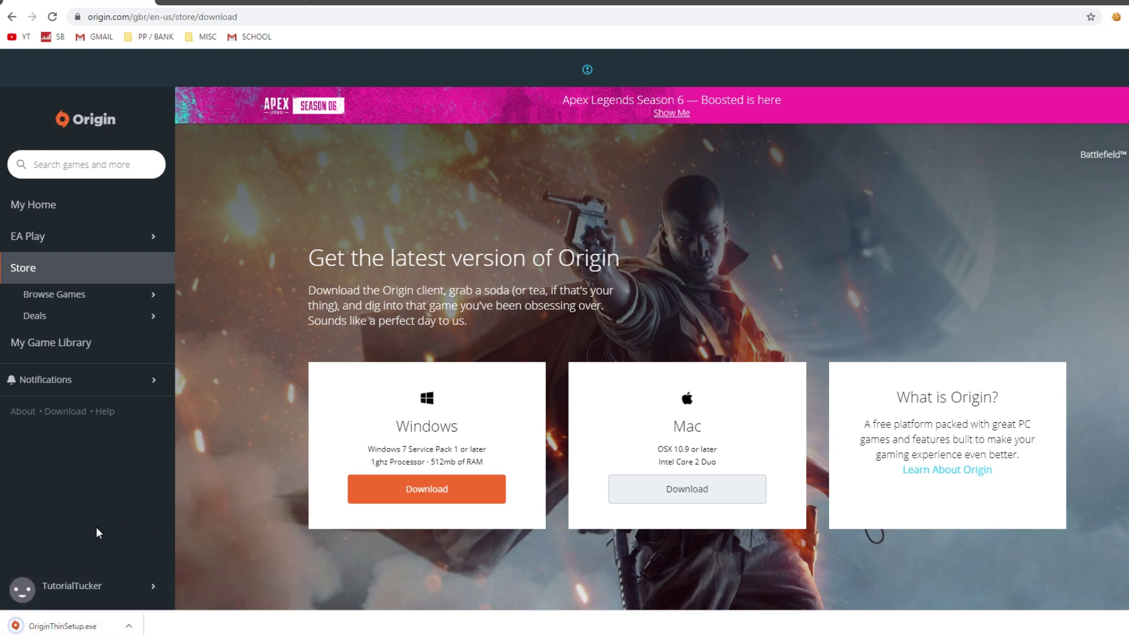
Launch OriginThinSetup.exe, close the Downloads folder, and center the installer window
{"action": "left_click", "coordinate": [82, 627]}
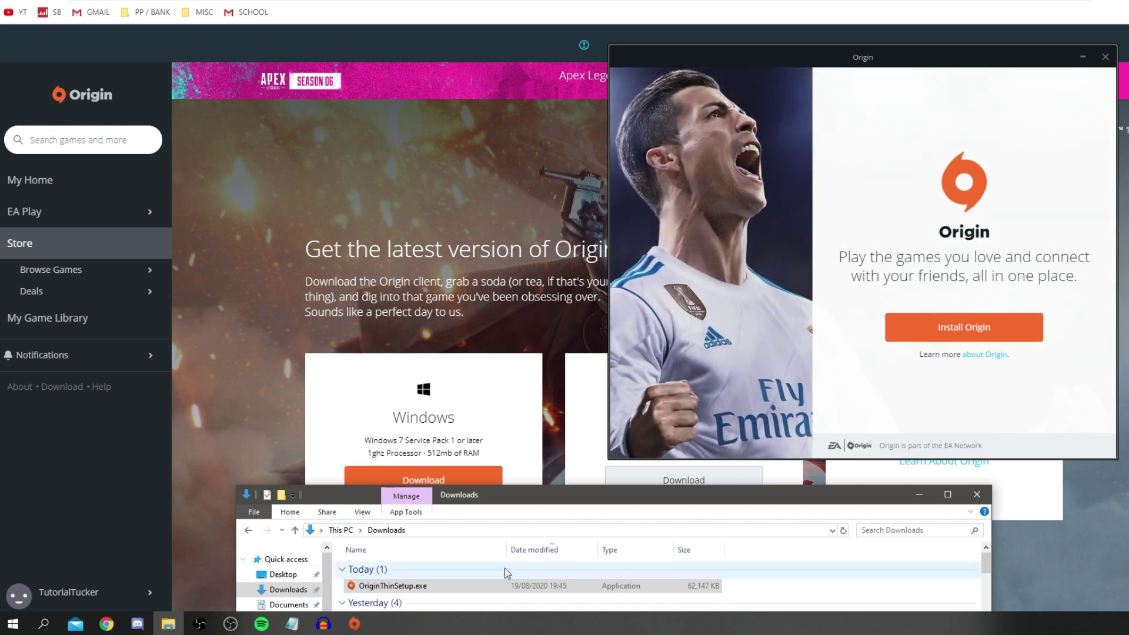
{"action": "right_click", "coordinate": [425, 585]}
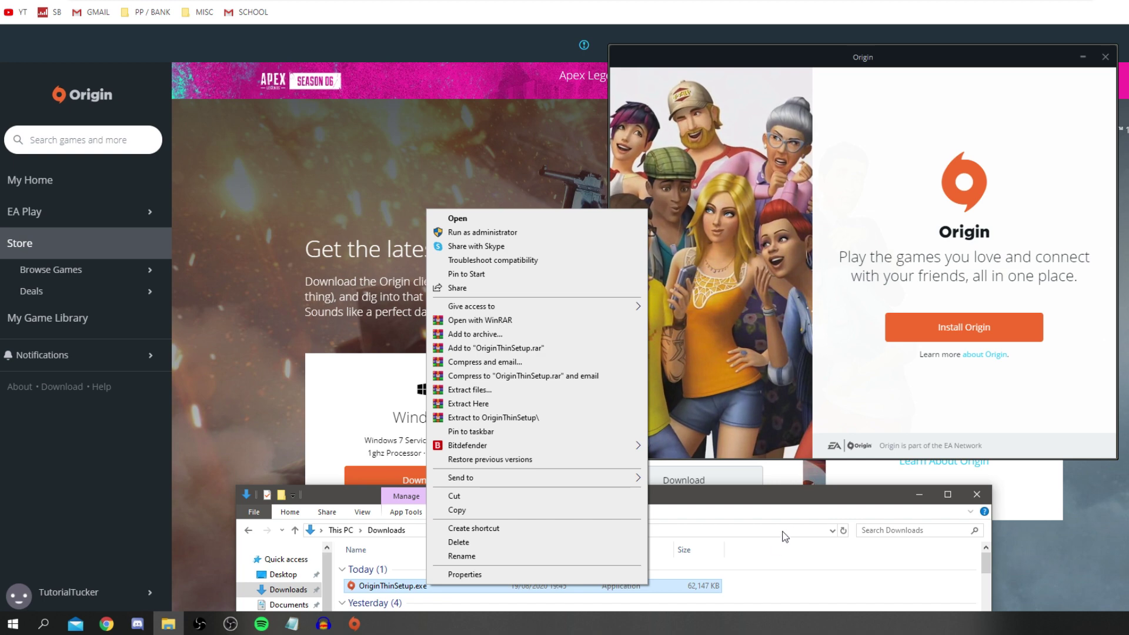
{"action": "left_click", "coordinate": [794, 500]}
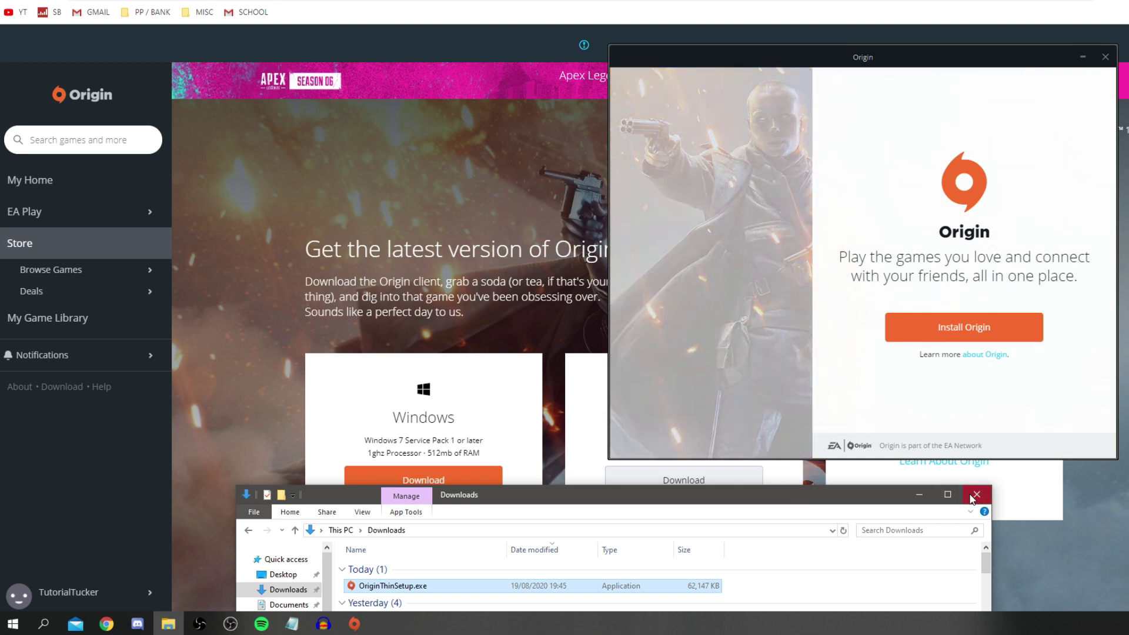
{"action": "left_click", "coordinate": [971, 499]}
{"action": "left_click_drag", "start_coordinate": [904, 66], "coordinate": [729, 107]}
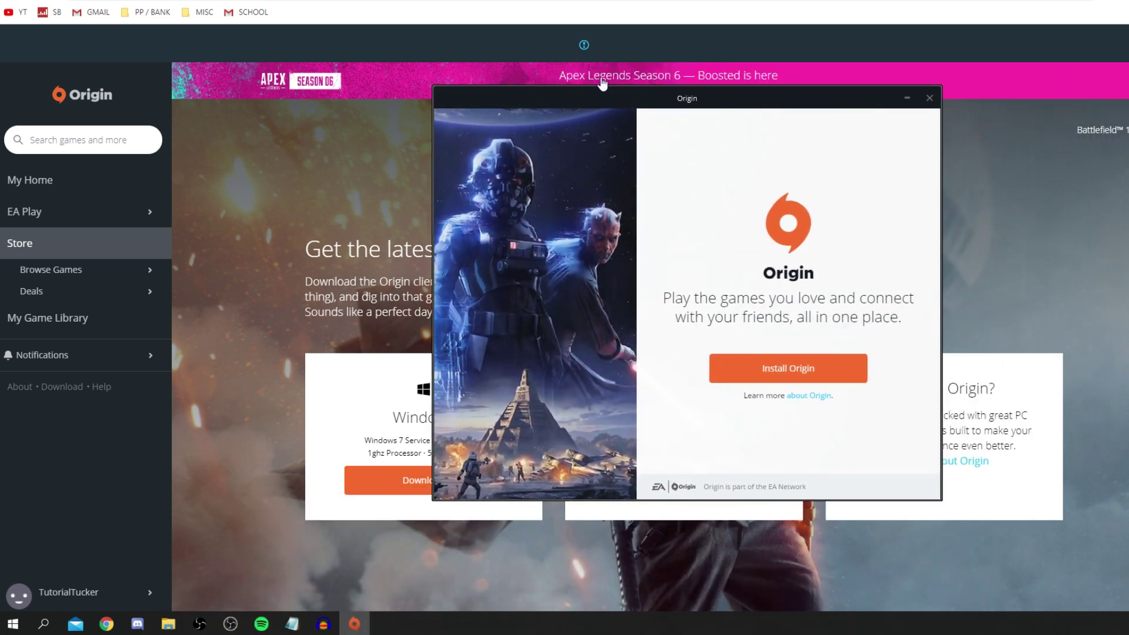
Install Origin to D:\fn\Origin with hardware sharing off and the licence accepted
{"action": "left_click", "coordinate": [794, 374]}
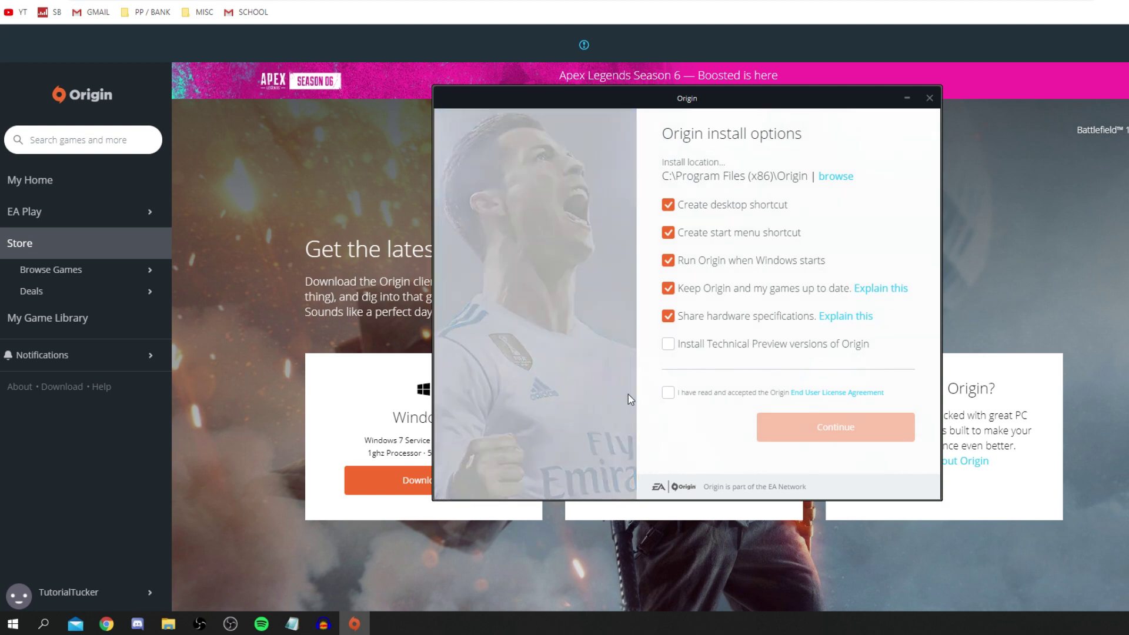
{"action": "left_click", "coordinate": [721, 310]}
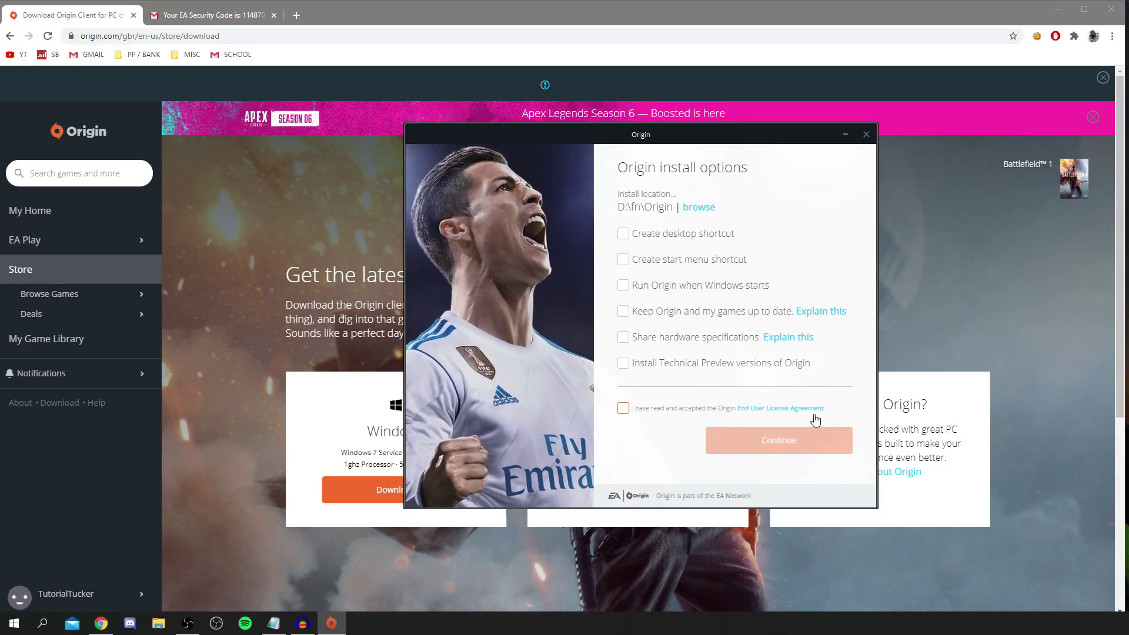
{"action": "left_click", "coordinate": [635, 414]}
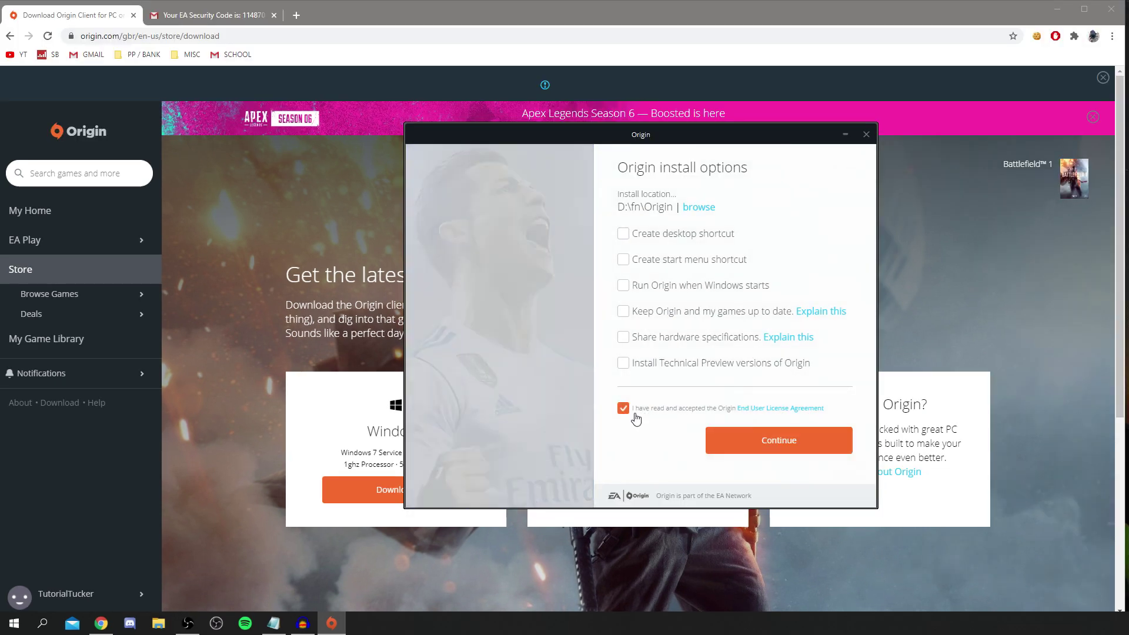
{"action": "left_click", "coordinate": [727, 444]}
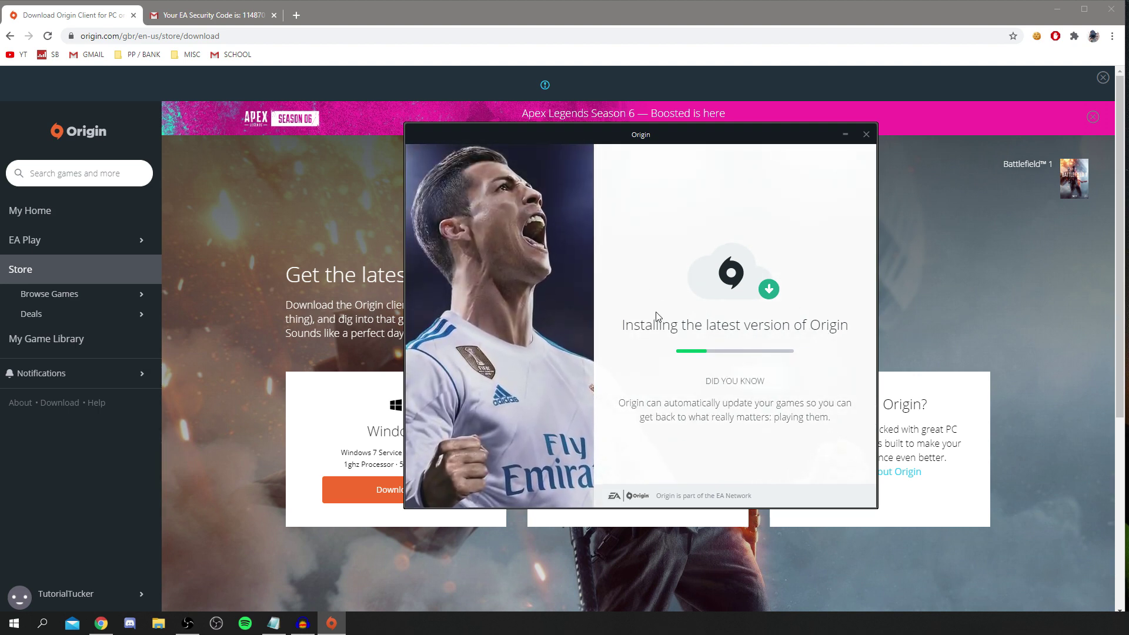
After installation finishes, enter the EA account e-mail and password on the sign-in screen
{"action": "mouse_move", "coordinate": [59, 294]}
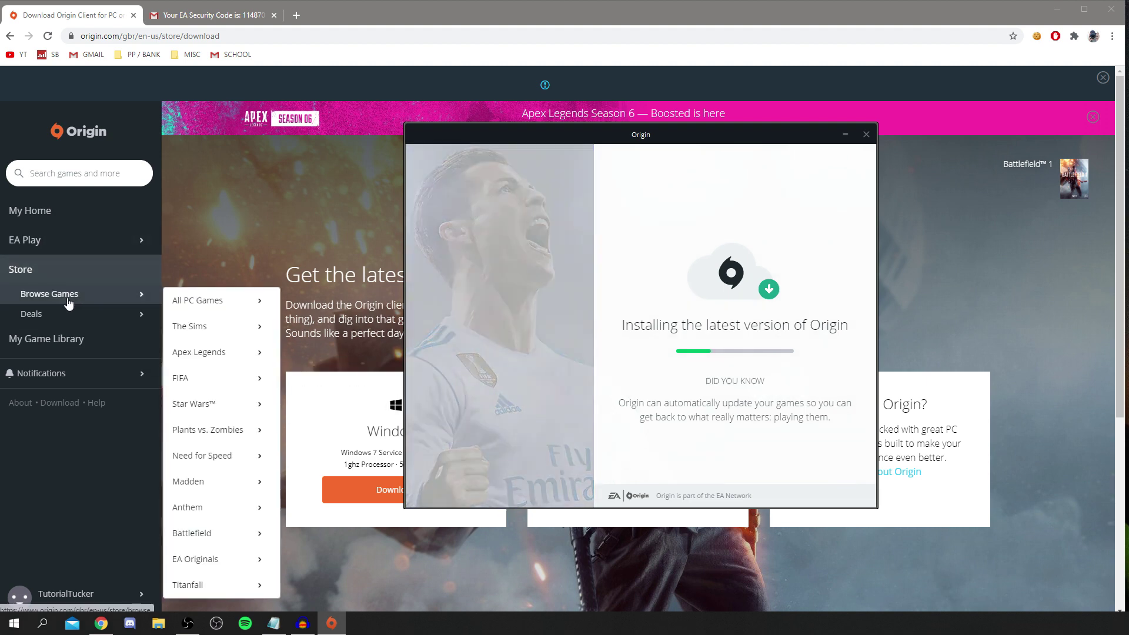
{"action": "mouse_move", "coordinate": [196, 301]}
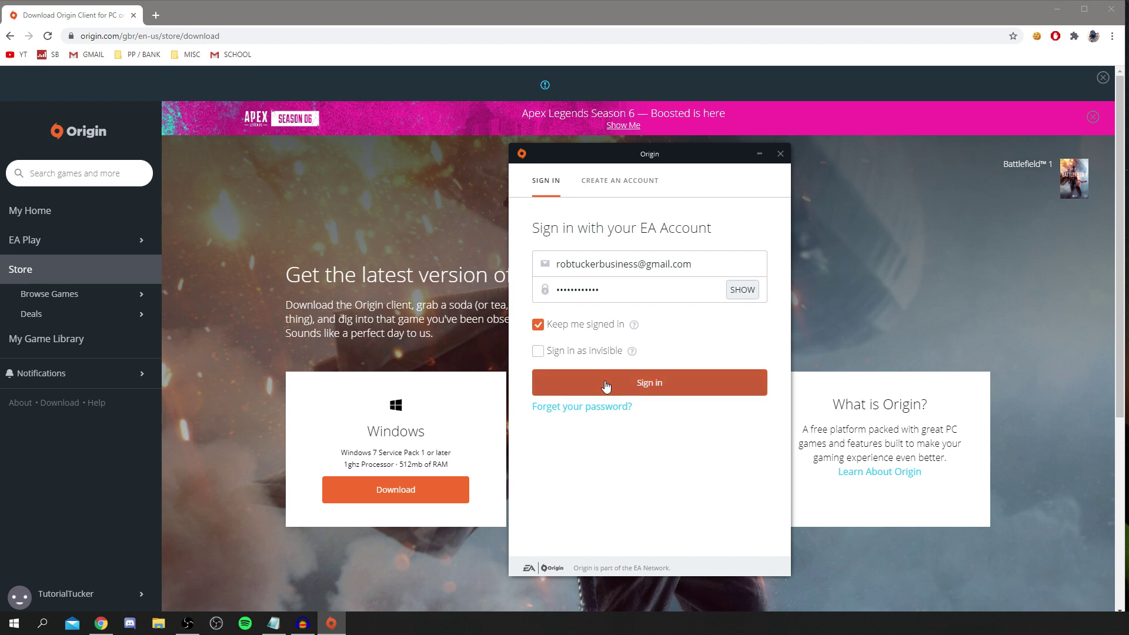
Sign in to the EA account and reposition the Origin client window
{"action": "left_click", "coordinate": [666, 390]}
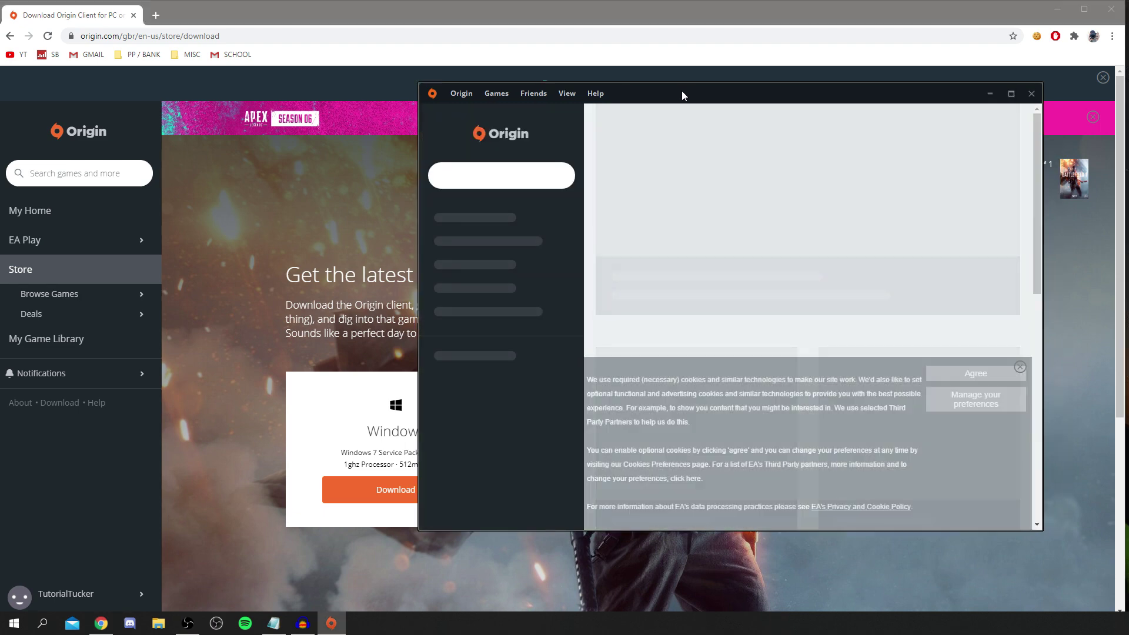
{"action": "left_click_drag", "start_coordinate": [663, 94], "coordinate": [606, 104]}
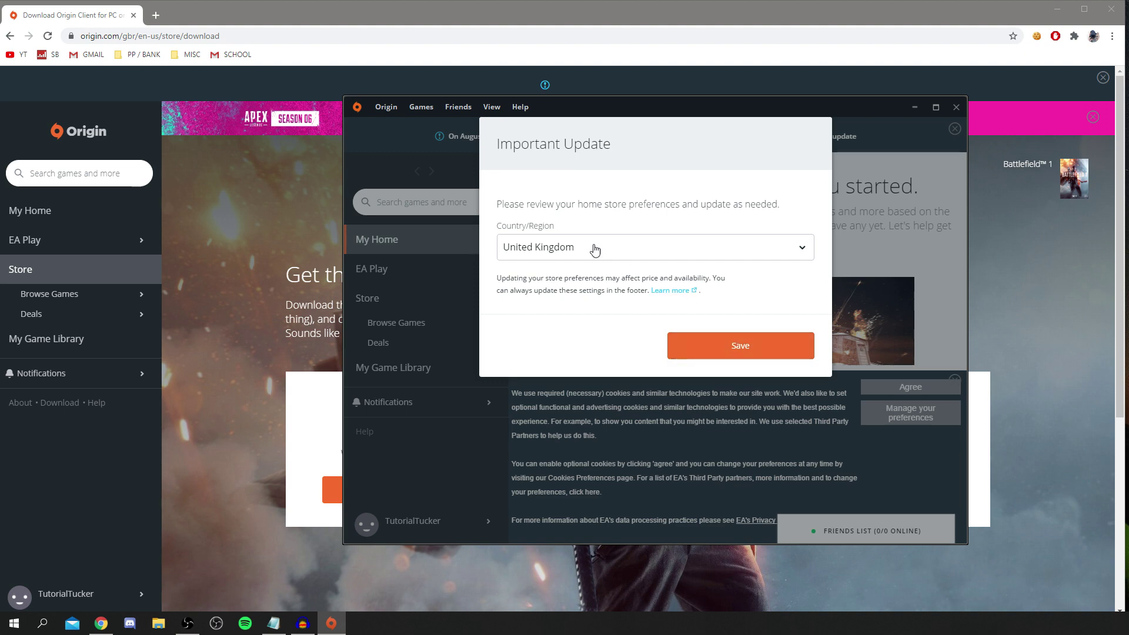
Set United Kingdom as the preferred Origin store and confirm the update
{"action": "left_click", "coordinate": [588, 247]}
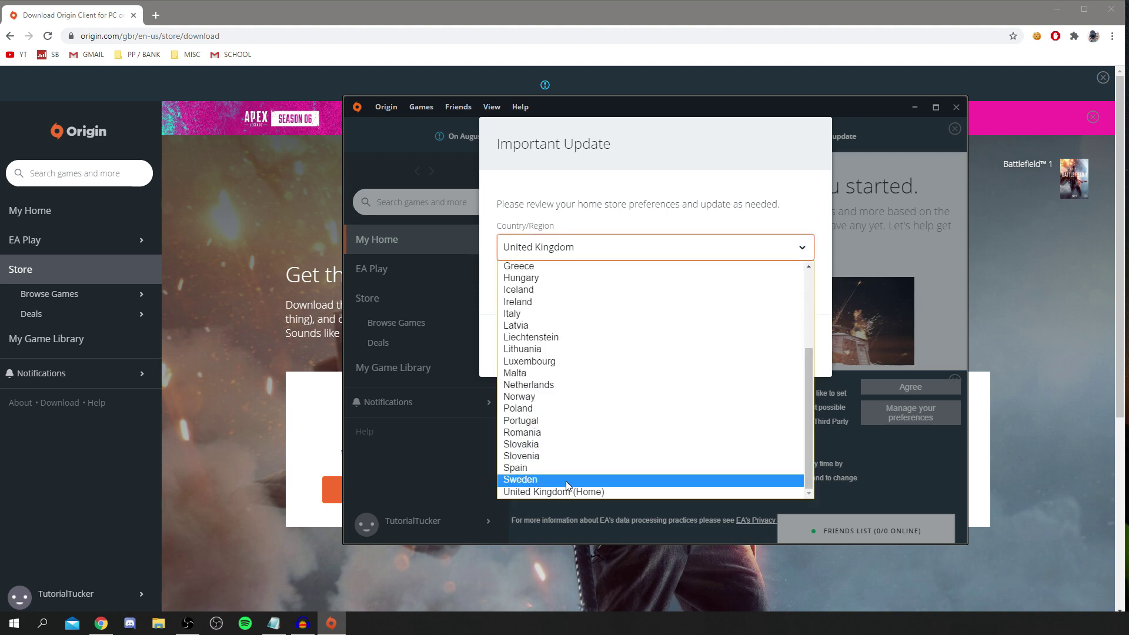
{"action": "left_click", "coordinate": [564, 493]}
{"action": "left_click", "coordinate": [729, 343]}
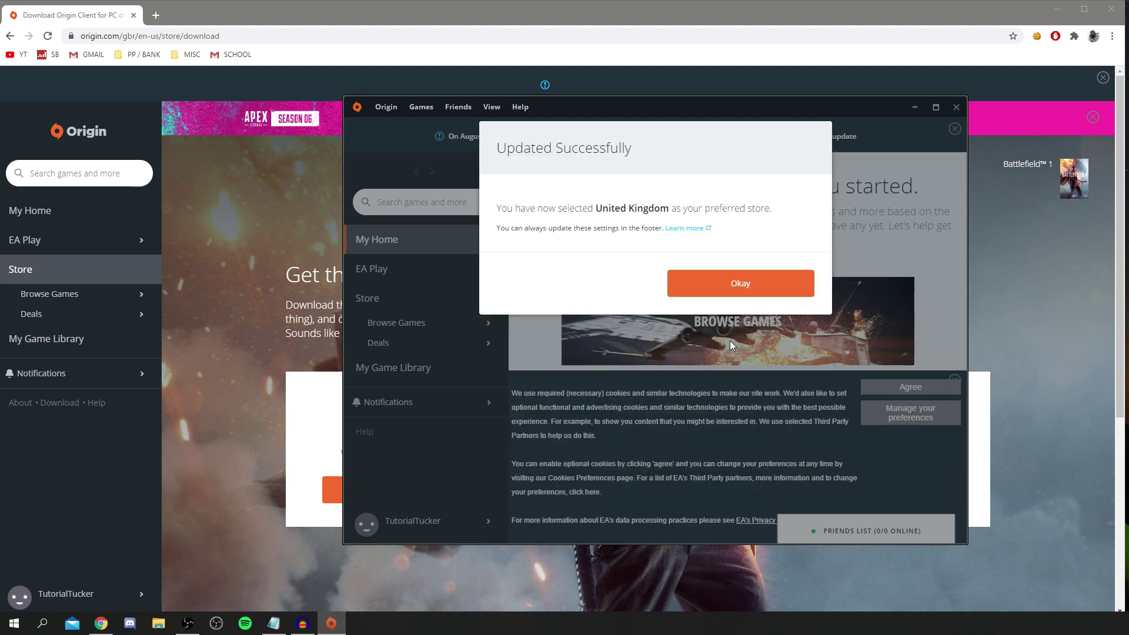
{"action": "left_click", "coordinate": [700, 279]}
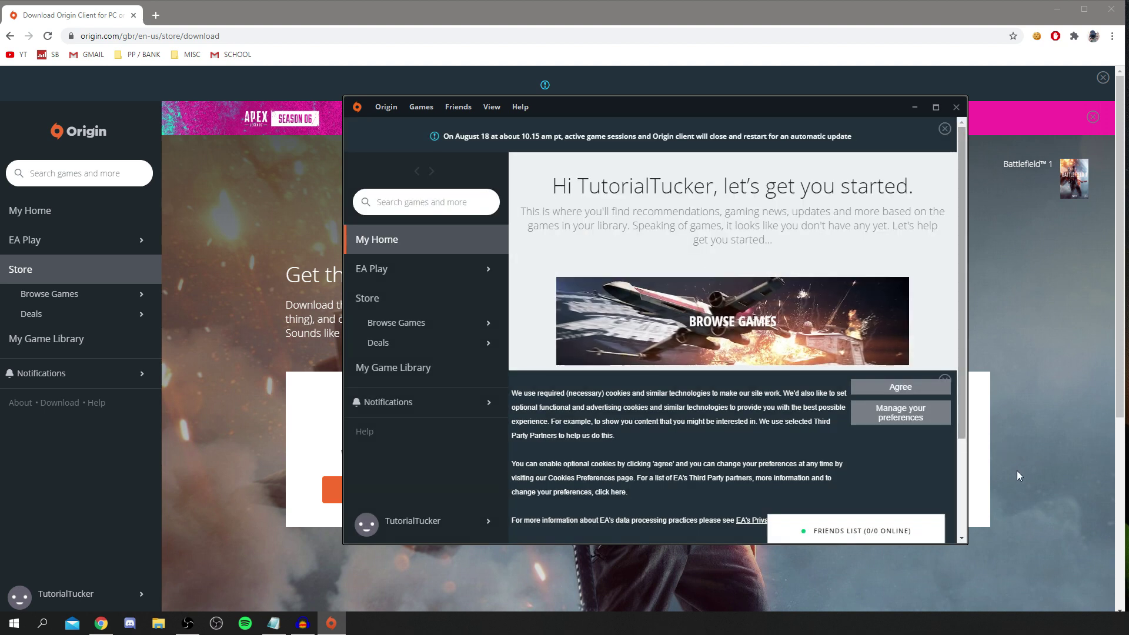
Agree to the cookie notice and go to the Browse Games page
{"action": "left_click", "coordinate": [900, 387]}
{"action": "scroll", "coordinate": [756, 373], "scroll_direction": "down", "scroll_amount": 2}
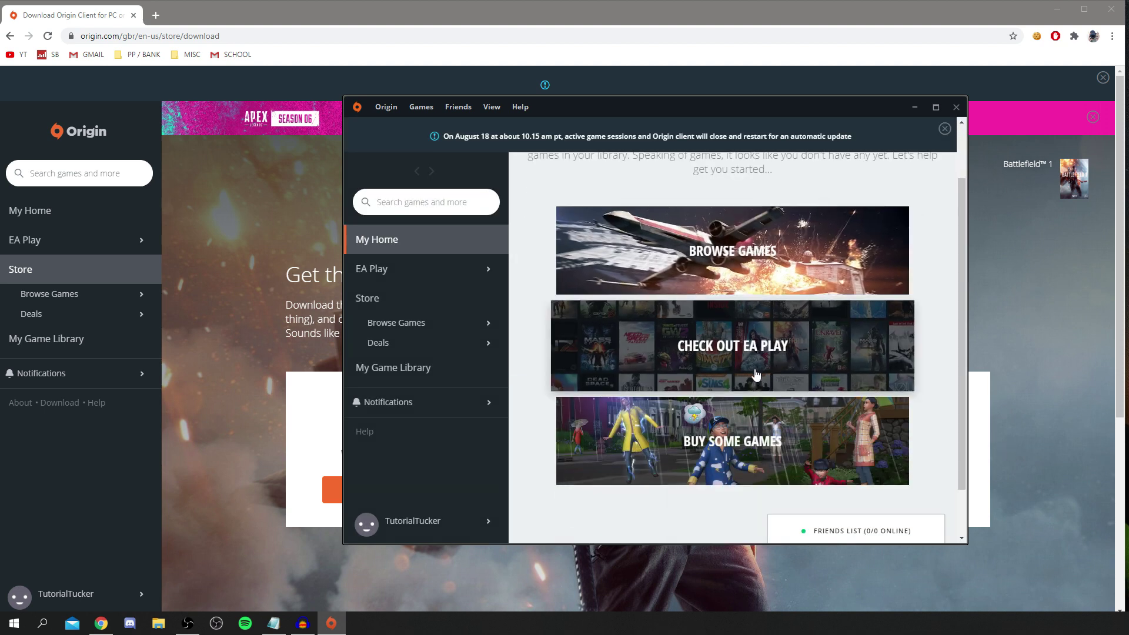
{"action": "scroll", "coordinate": [752, 373], "scroll_direction": "up", "scroll_amount": 2}
{"action": "left_click", "coordinate": [748, 372]}
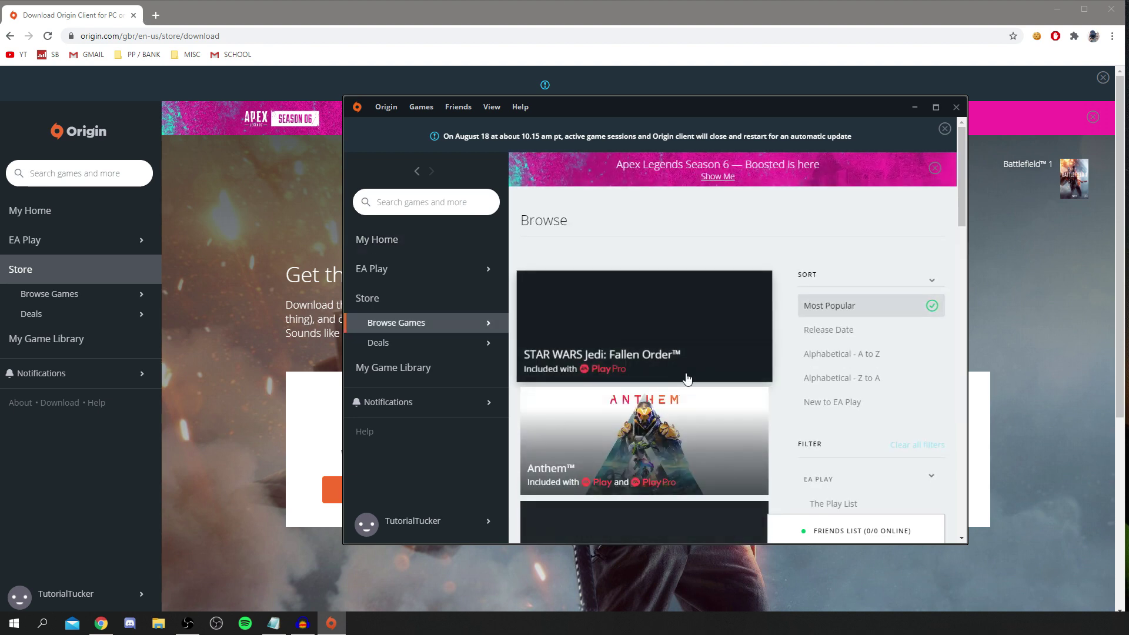
Scroll the alphabetical Browse games list down to Apex Legends and open its store page
{"action": "scroll", "coordinate": [626, 455], "scroll_direction": "down", "scroll_amount": 7}
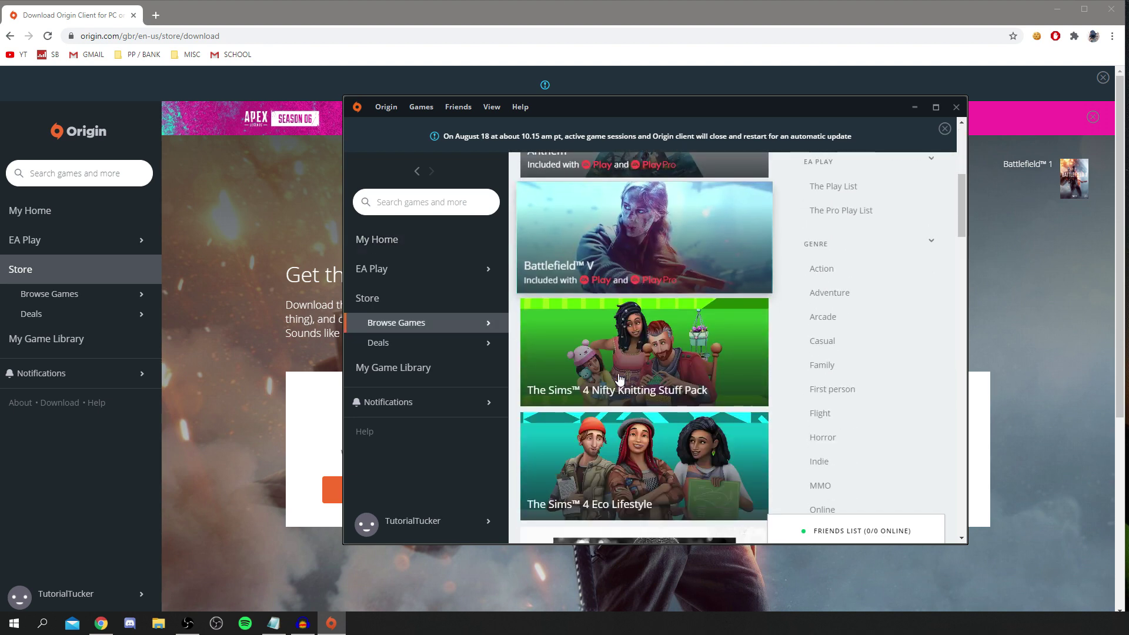
{"action": "scroll", "coordinate": [620, 379], "scroll_direction": "down", "scroll_amount": 10}
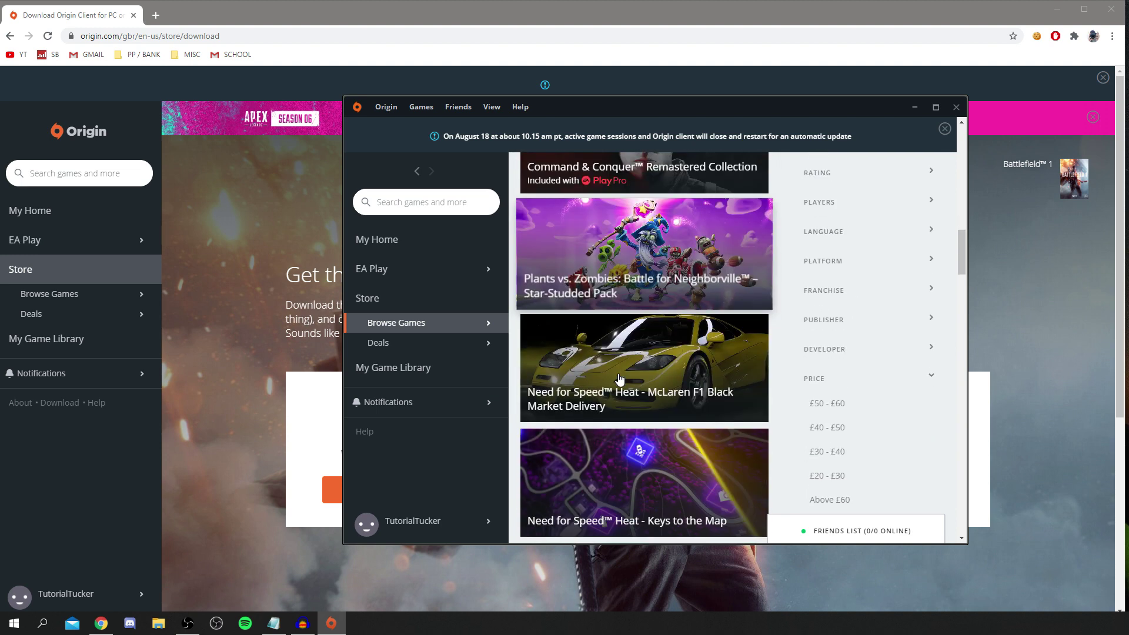
{"action": "scroll", "coordinate": [619, 379], "scroll_direction": "down", "scroll_amount": 10}
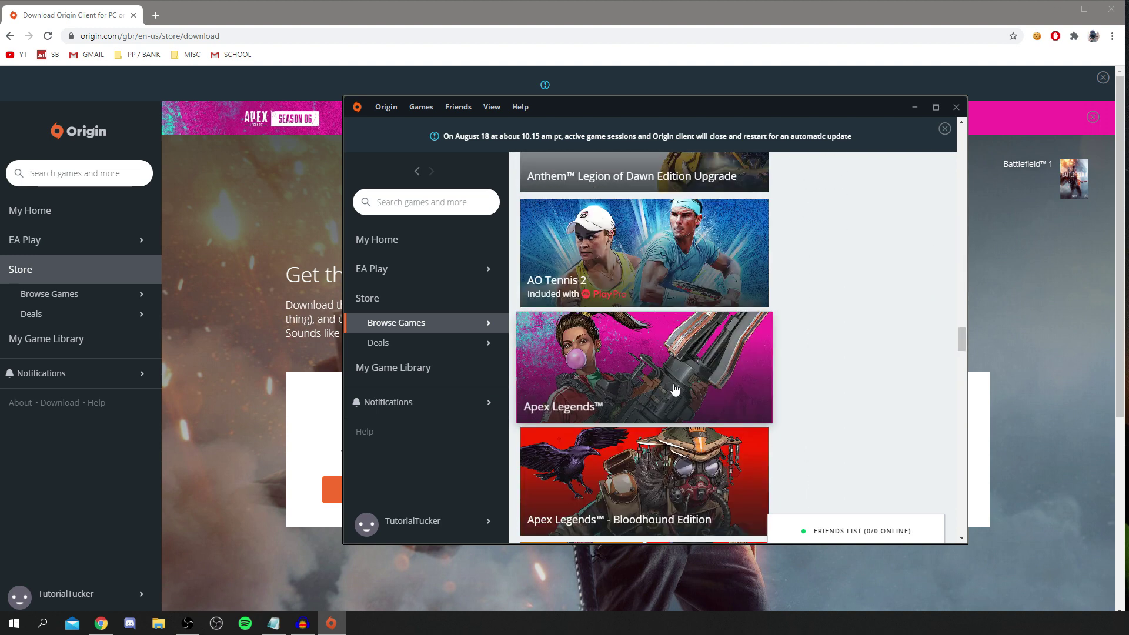
{"action": "scroll", "coordinate": [675, 389], "scroll_direction": "up", "scroll_amount": 20}
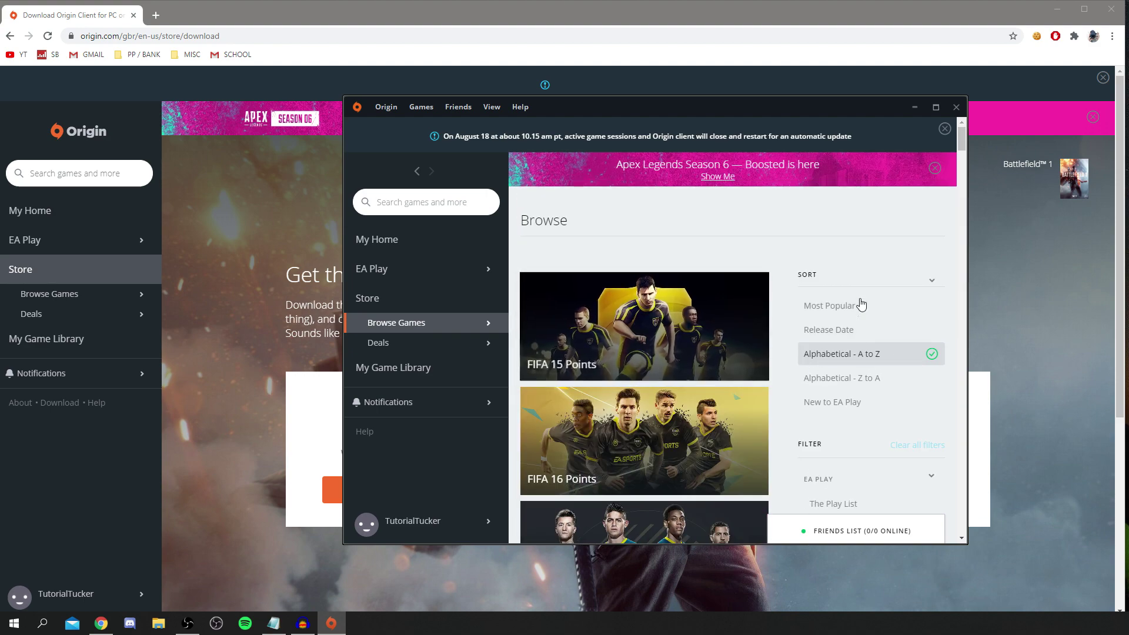
{"action": "scroll", "coordinate": [742, 327], "scroll_direction": "down", "scroll_amount": 14}
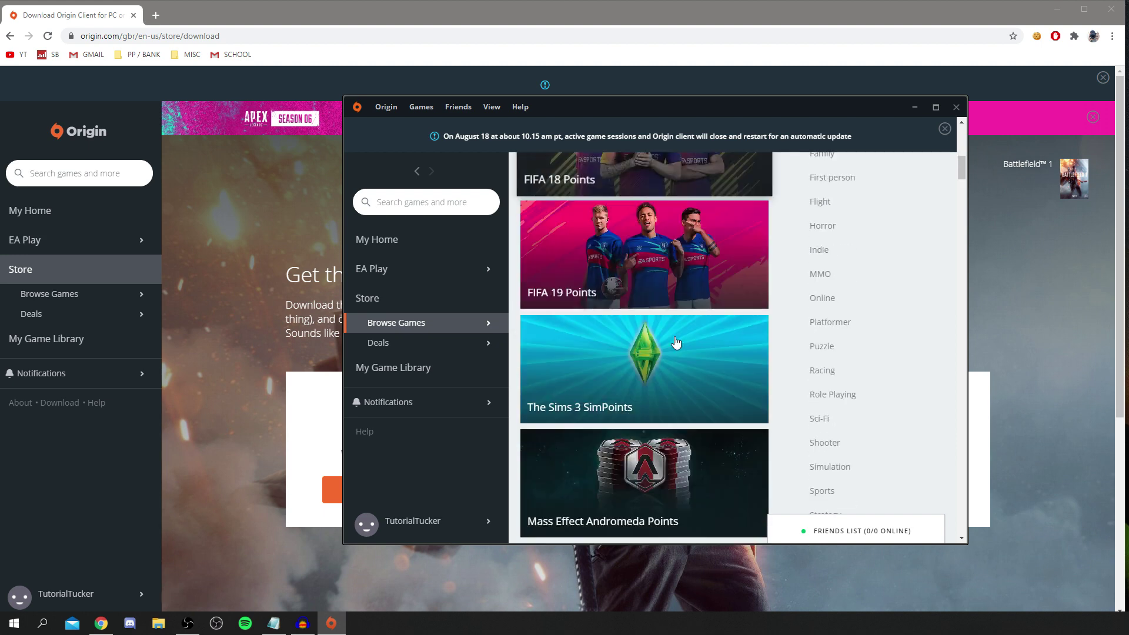
{"action": "scroll", "coordinate": [673, 341], "scroll_direction": "down", "scroll_amount": 7}
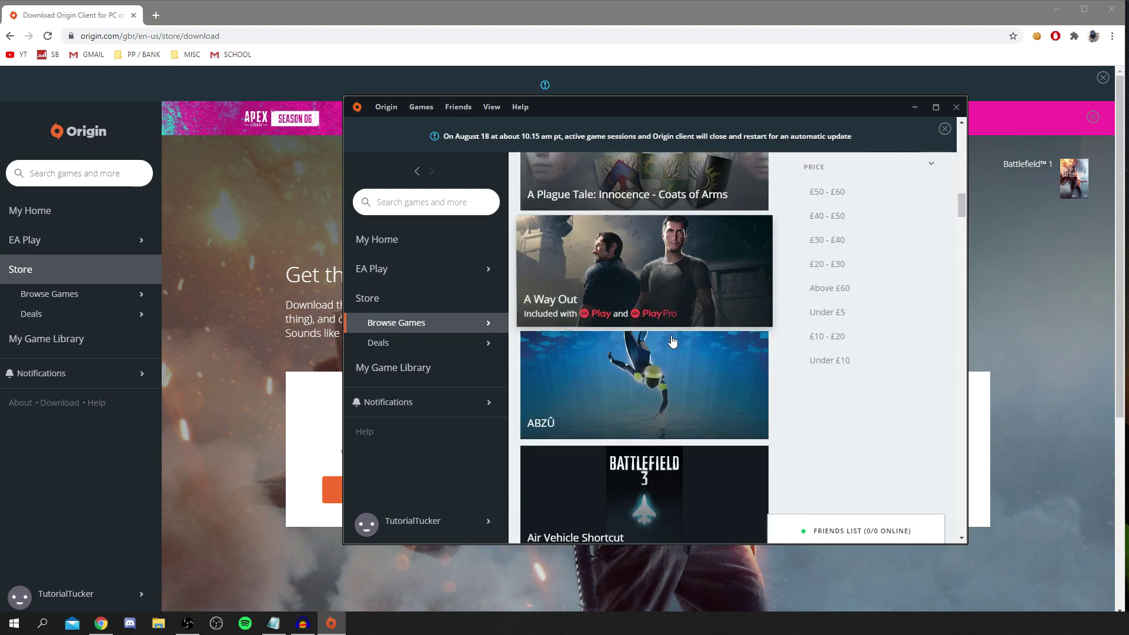
{"action": "scroll", "coordinate": [673, 341], "scroll_direction": "down", "scroll_amount": 7}
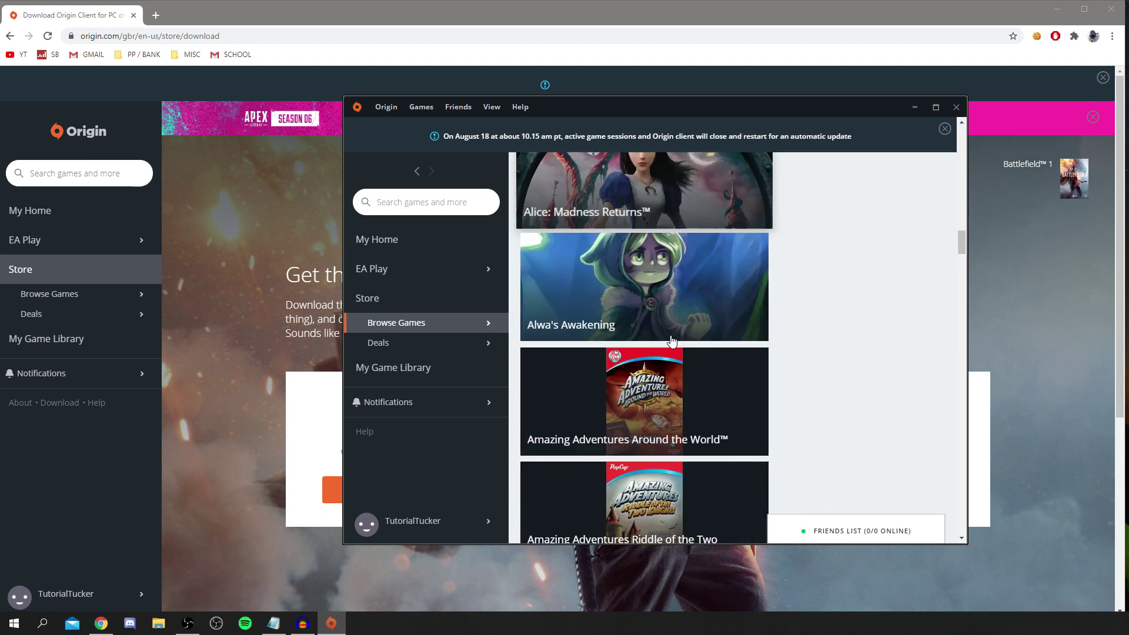
{"action": "scroll", "coordinate": [672, 341], "scroll_direction": "down", "scroll_amount": 8}
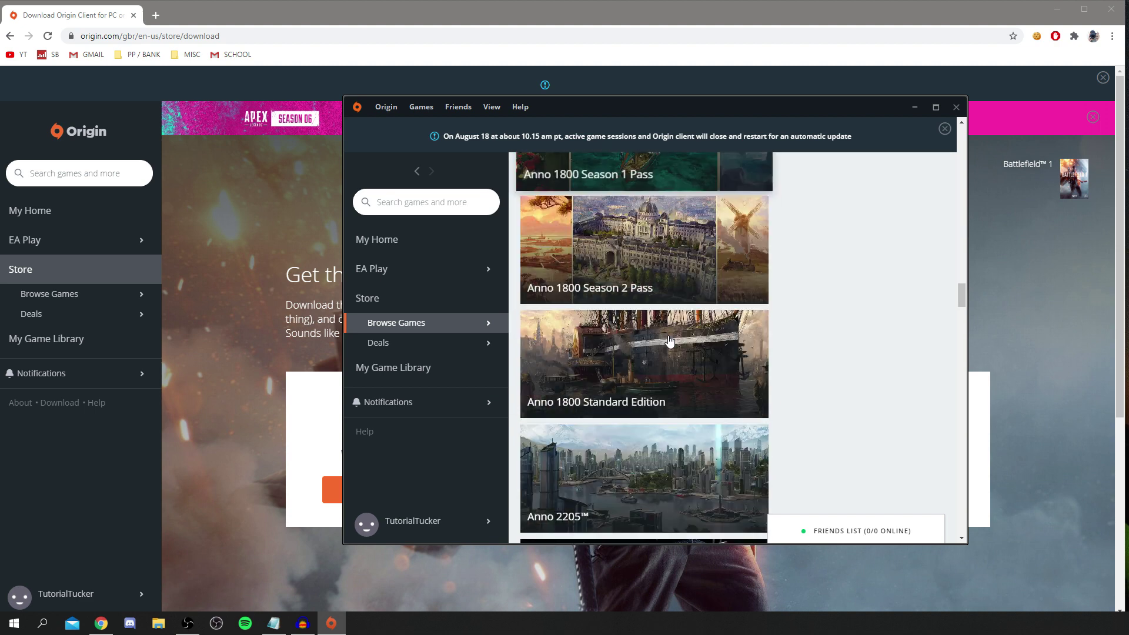
{"action": "scroll", "coordinate": [669, 341], "scroll_direction": "down", "scroll_amount": 8}
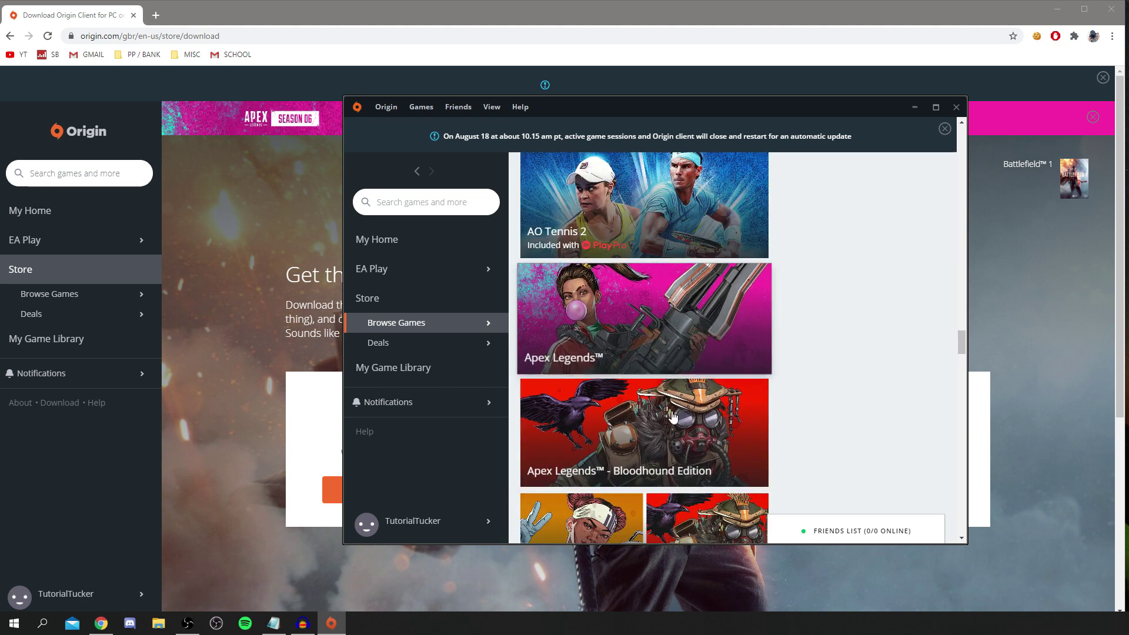
{"action": "left_click", "coordinate": [626, 351]}
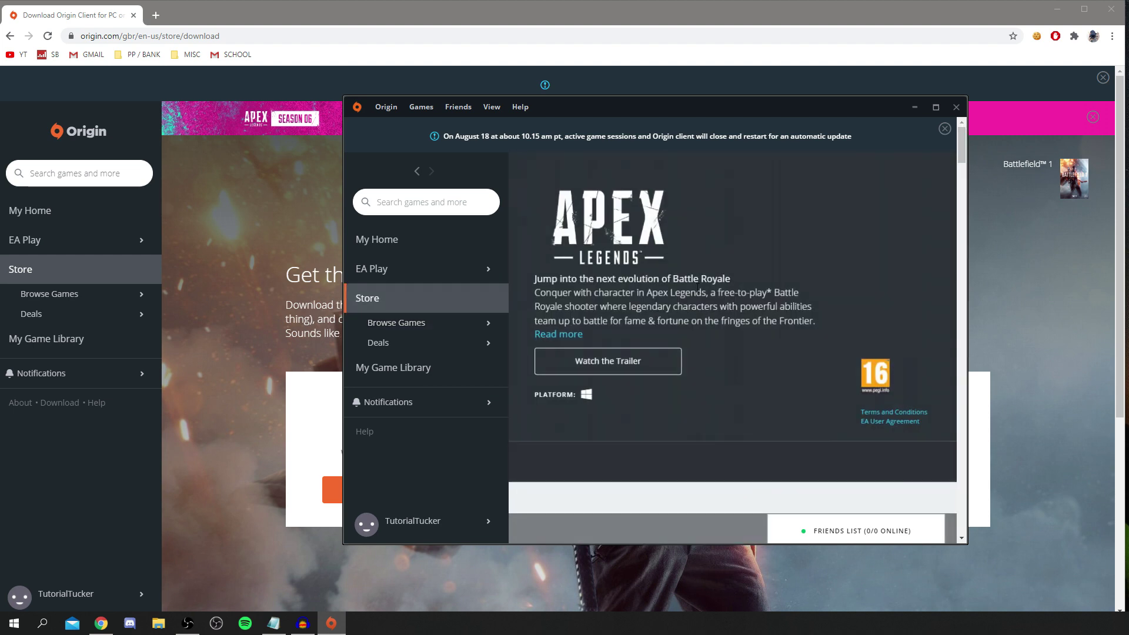
Add Apex Legends to the library from its store page
{"action": "scroll", "coordinate": [587, 356], "scroll_direction": "down", "scroll_amount": 5}
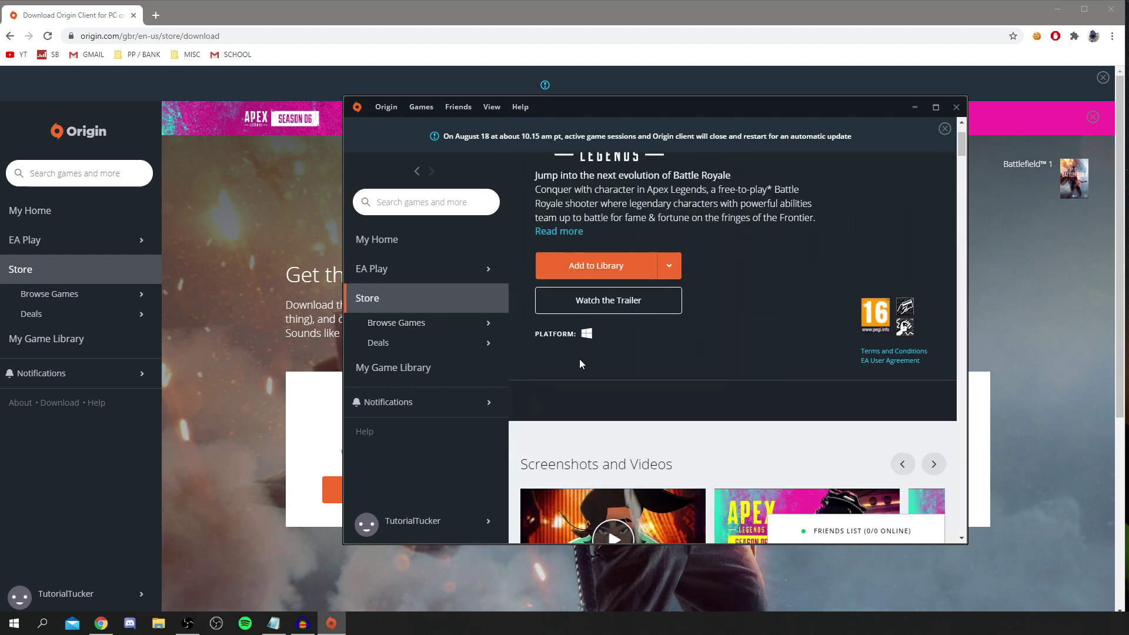
{"action": "scroll", "coordinate": [660, 209], "scroll_direction": "up", "scroll_amount": 5}
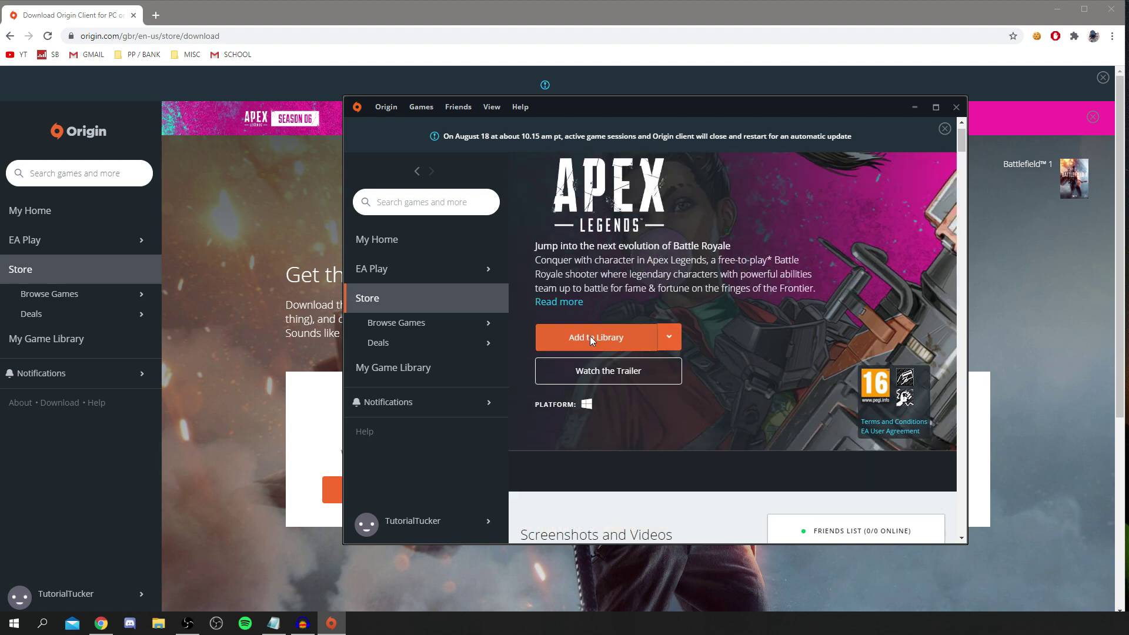
{"action": "left_click", "coordinate": [591, 342]}
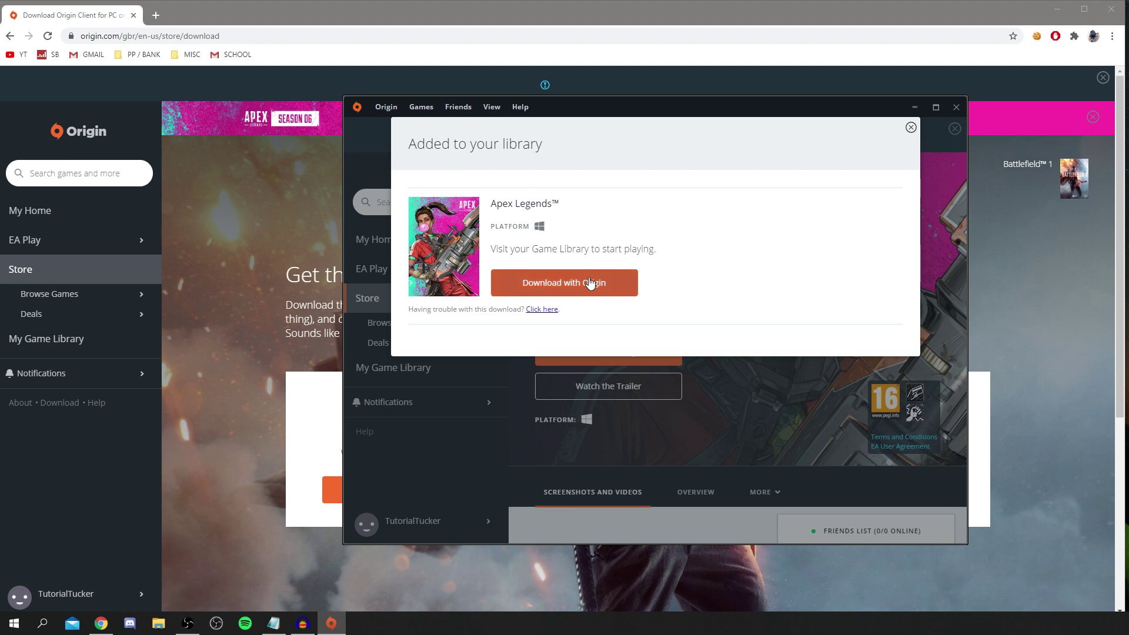
Start the Apex Legends download with Origin, accepting English US as the game language
{"action": "left_click", "coordinate": [562, 290]}
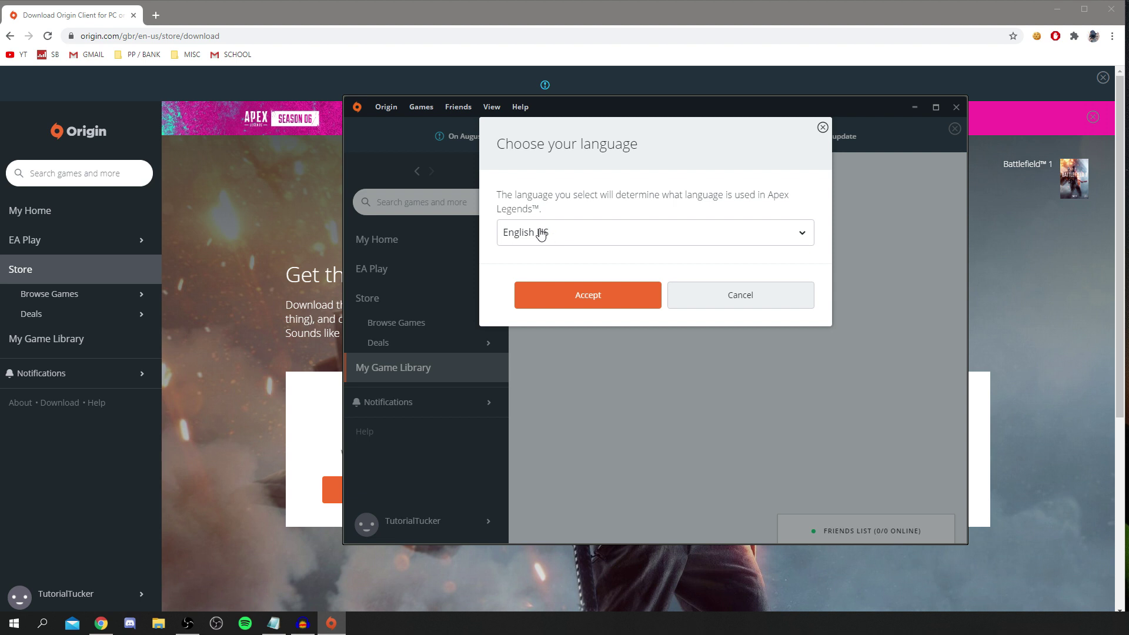
{"action": "left_click", "coordinate": [567, 240]}
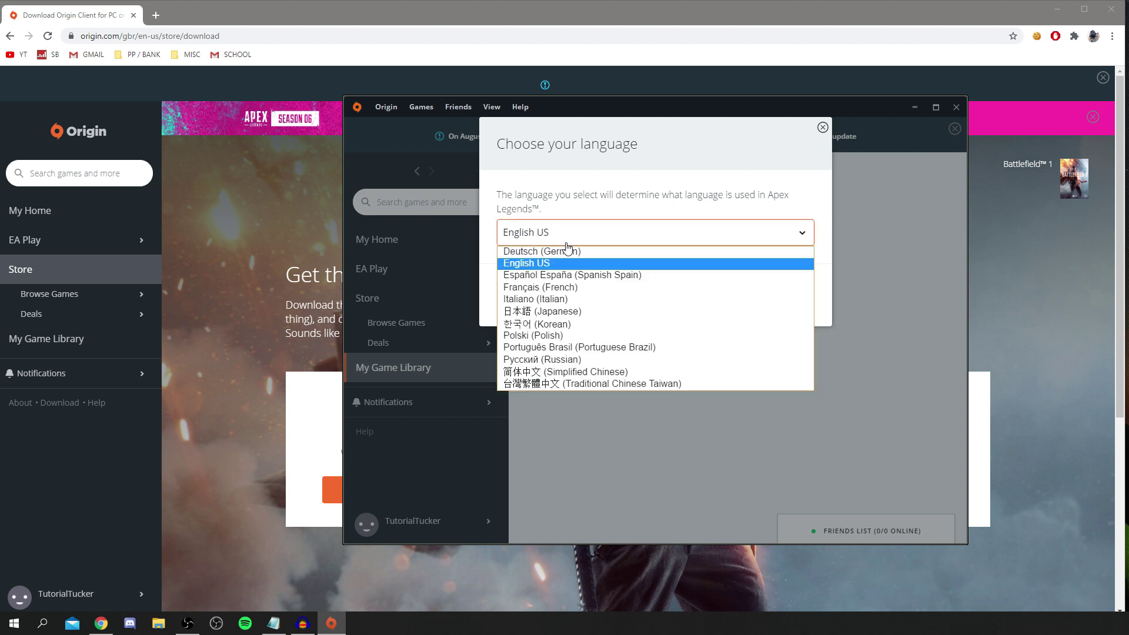
{"action": "left_click", "coordinate": [550, 264]}
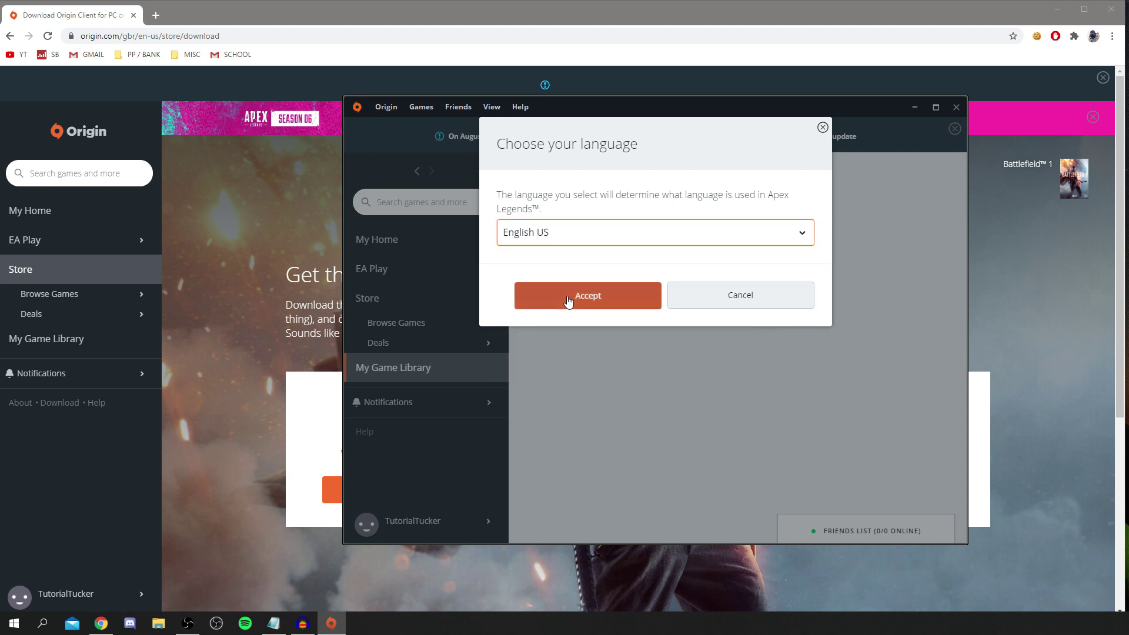
{"action": "left_click", "coordinate": [568, 300]}
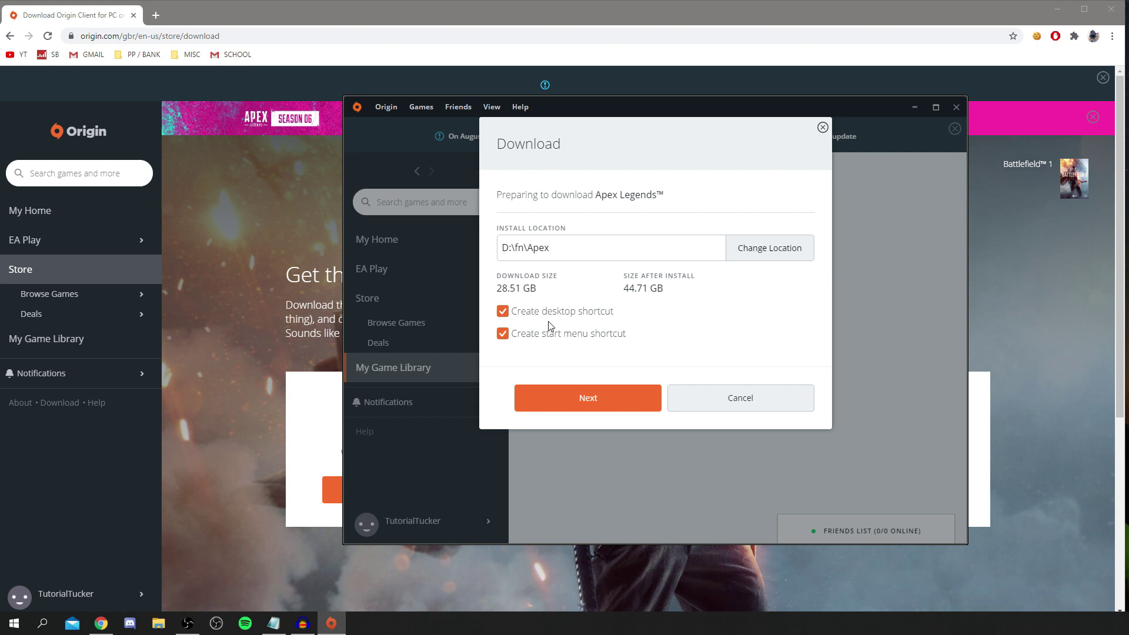
Turn off the desktop and start menu shortcuts, noting 28.51 GB download and 44.71 GB installed
{"action": "left_click", "coordinate": [578, 334]}
{"action": "left_click", "coordinate": [548, 314]}
{"action": "left_click_drag", "start_coordinate": [526, 288], "coordinate": [497, 289]}
{"action": "left_click_drag", "start_coordinate": [650, 289], "coordinate": [620, 299]}
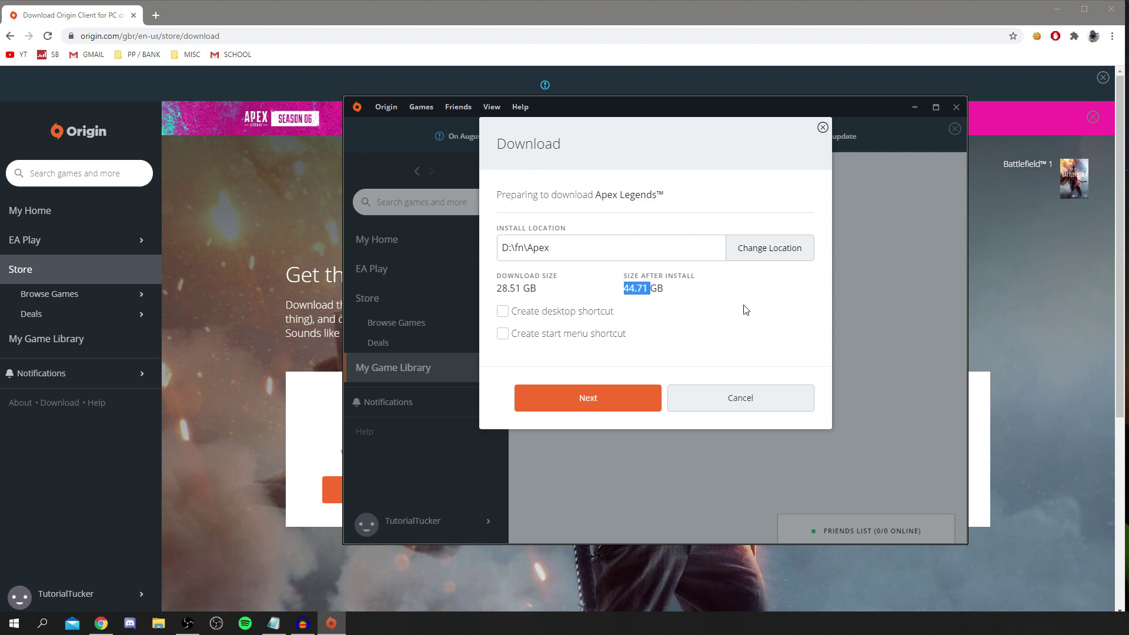
Accept the license agreements and start the Apex Legends download
{"action": "left_click", "coordinate": [556, 396]}
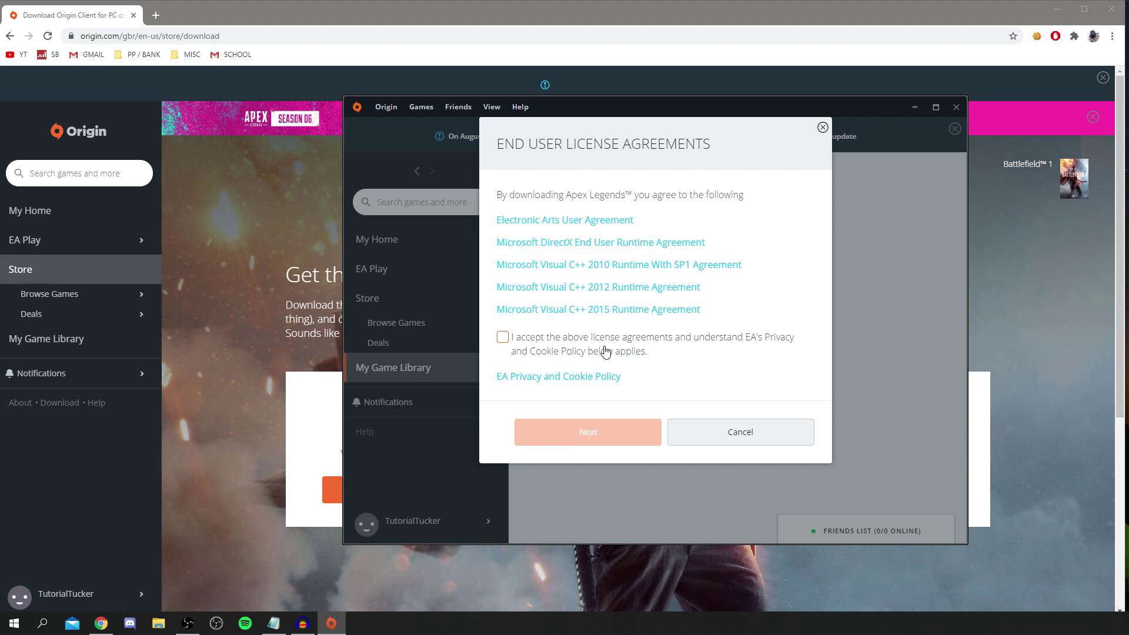
{"action": "left_click", "coordinate": [558, 342]}
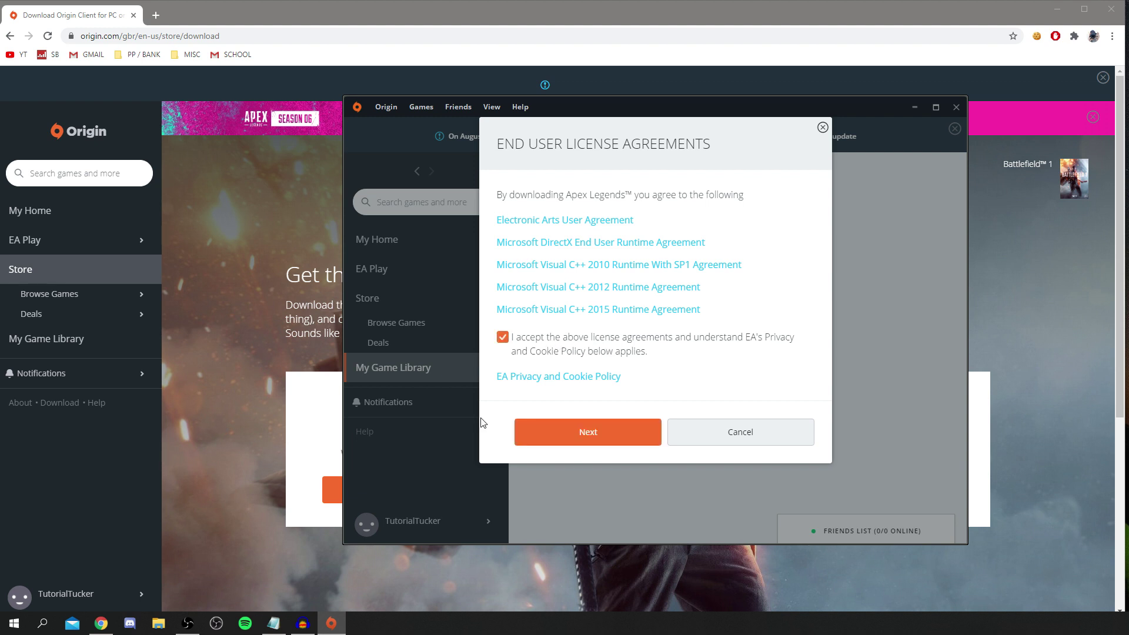
{"action": "left_click", "coordinate": [571, 429]}
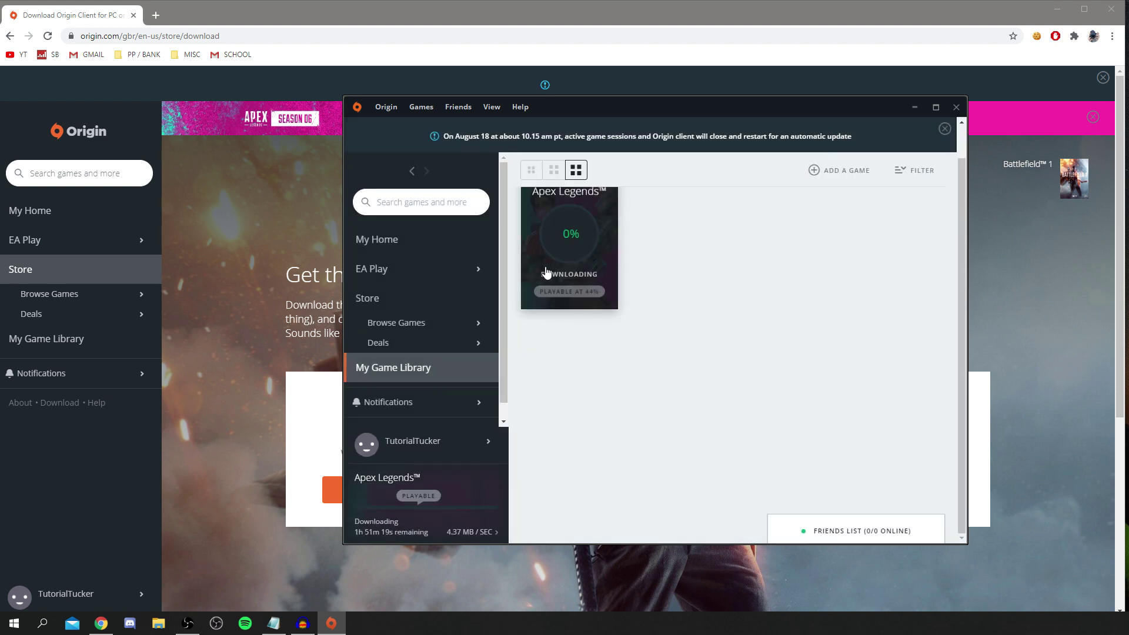